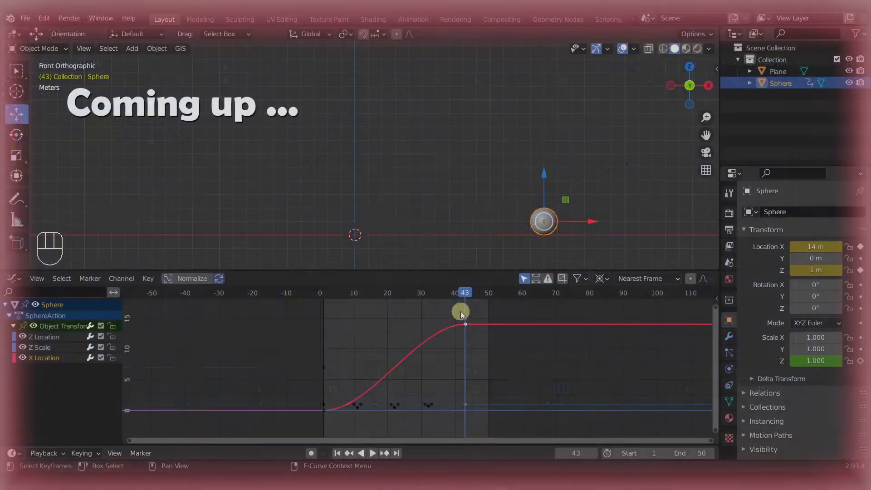
Play the ball's bounce animation in front view and look at the scene from other angles.
key(space)
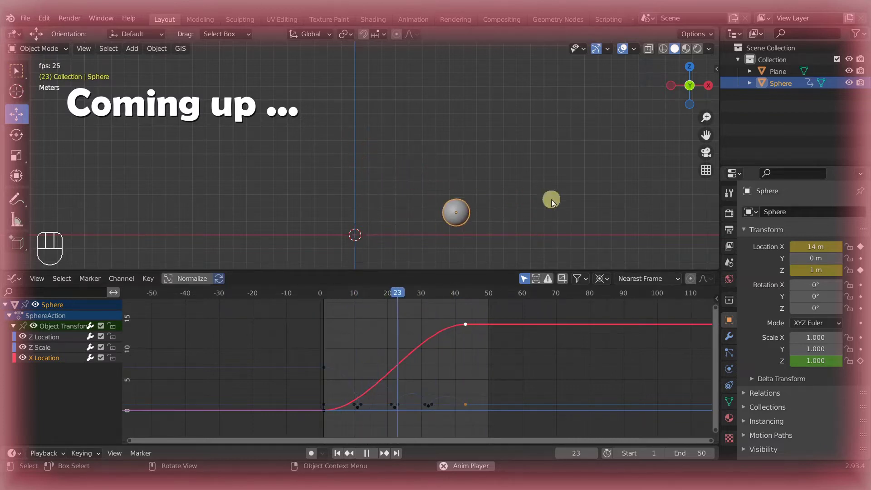
middle_drag(502, 247, 368, 223)
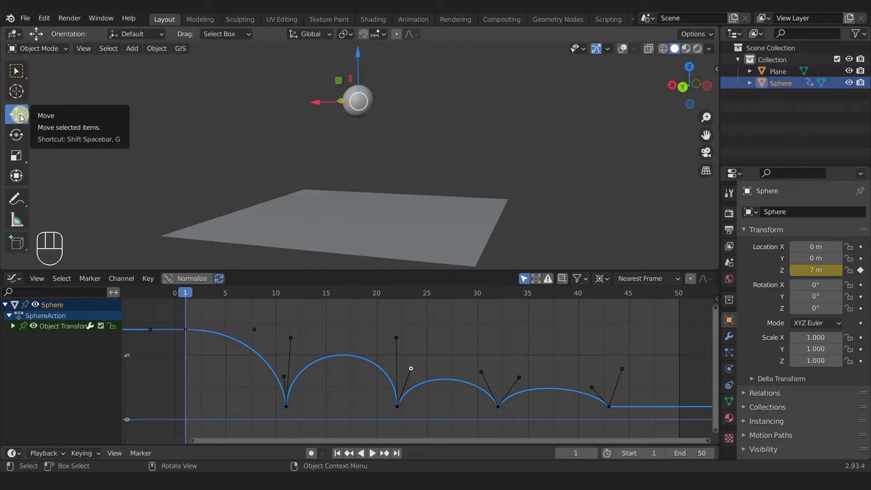
Activate the Select Box tool, play the sphere's bounce animation, and return to frame 1.
click(18, 73)
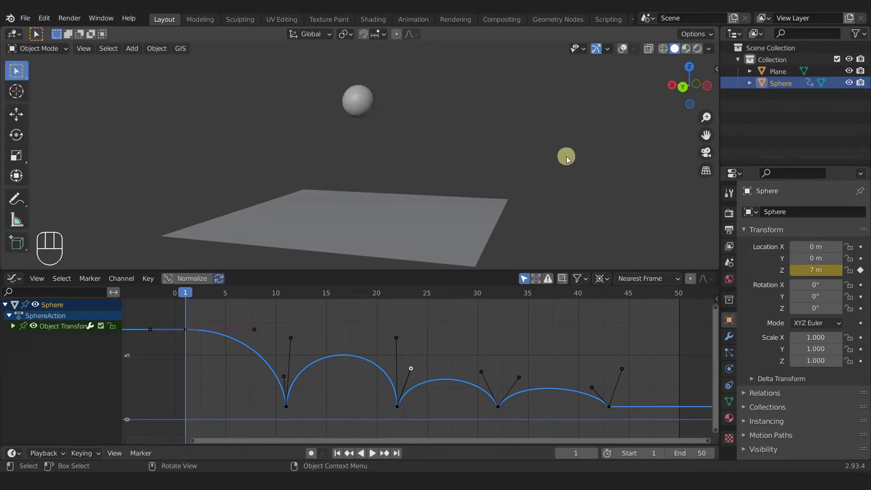
key(space)
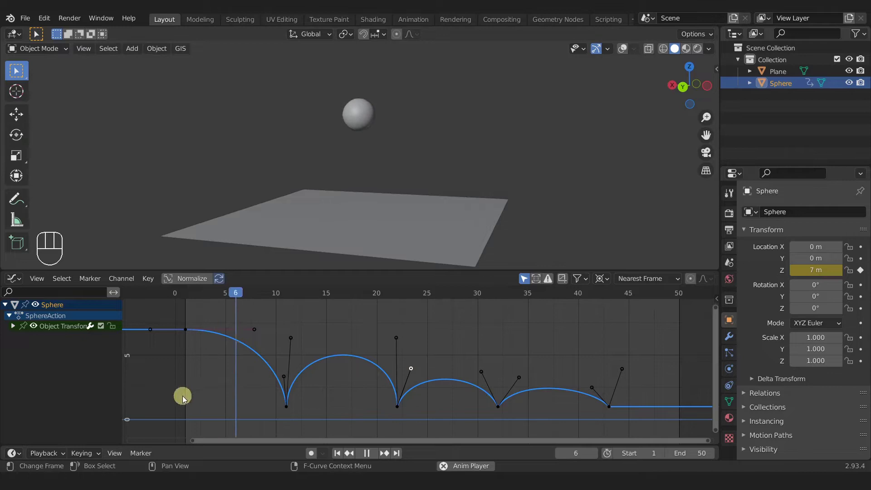
key(space)
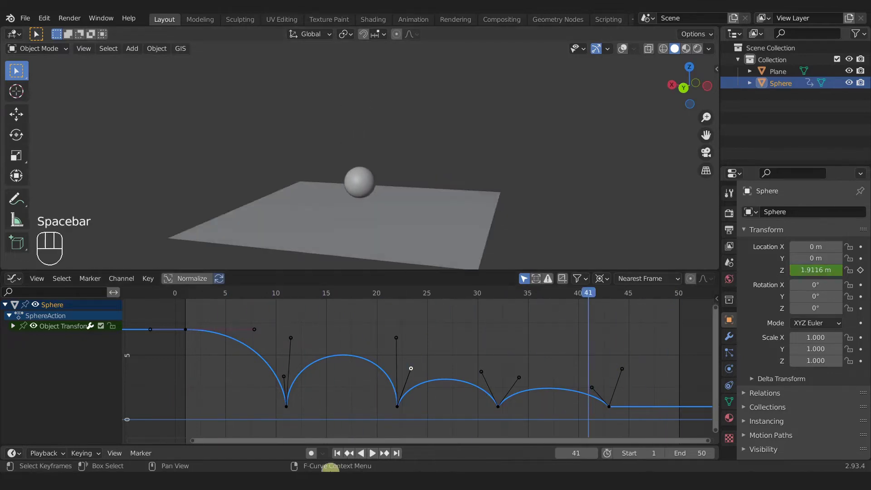
click(337, 455)
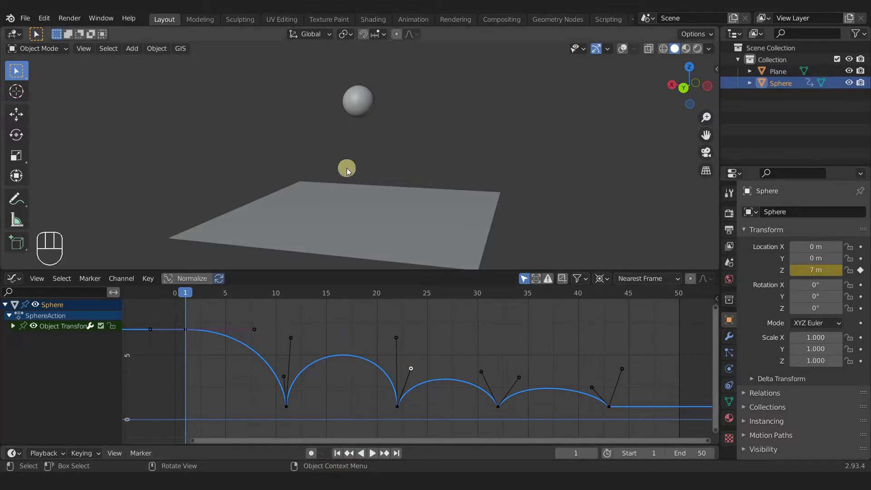
Go to frame 11 and inspect the sphere up close where it first hits the plane.
drag(189, 299, 289, 299)
middle_drag(352, 214, 368, 198)
scroll(367, 198, up, 3)
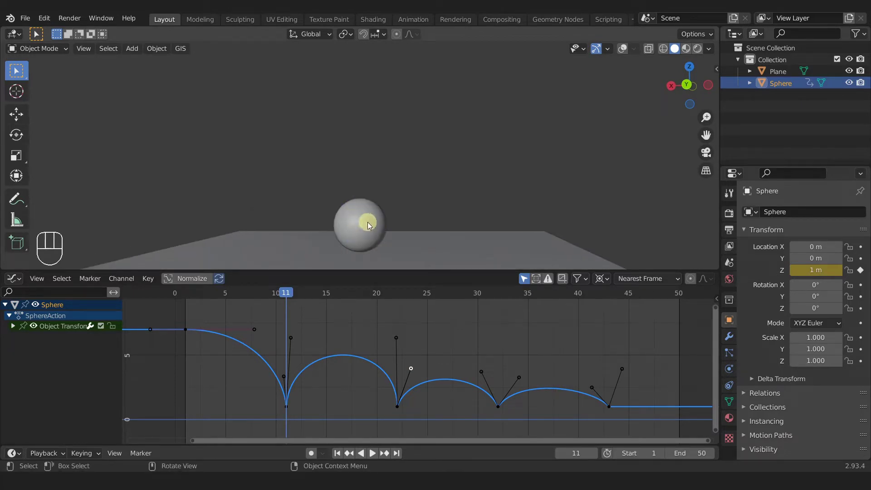
click(291, 295)
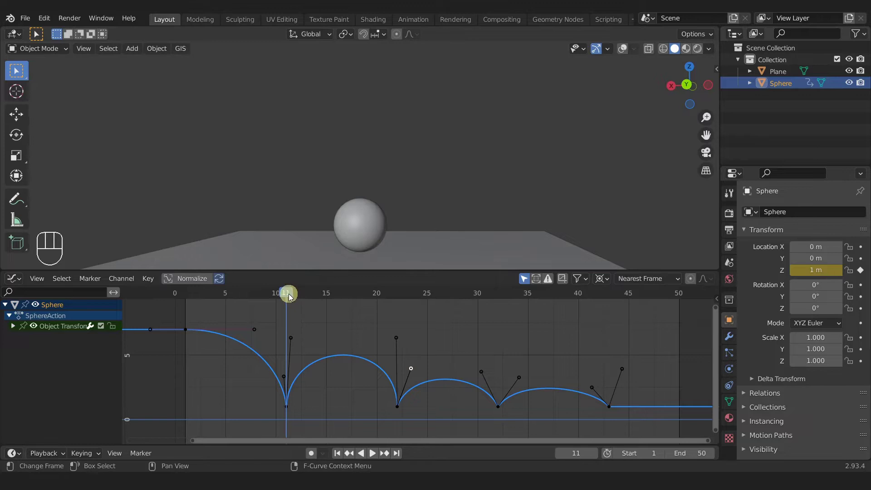
middle_drag(380, 230, 357, 219)
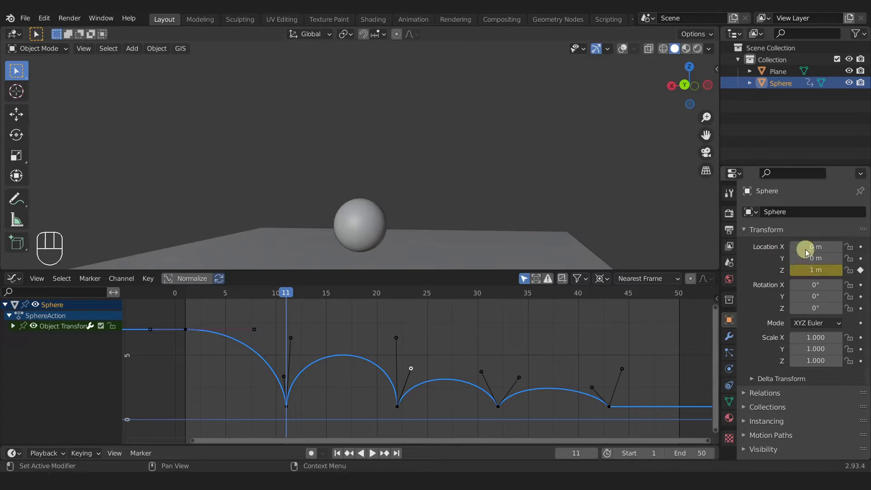
Try squashing the sphere with a Z scale of 0.450, check it at frame 1, and restore the Z scale to 1.
drag(815, 271, 815, 271)
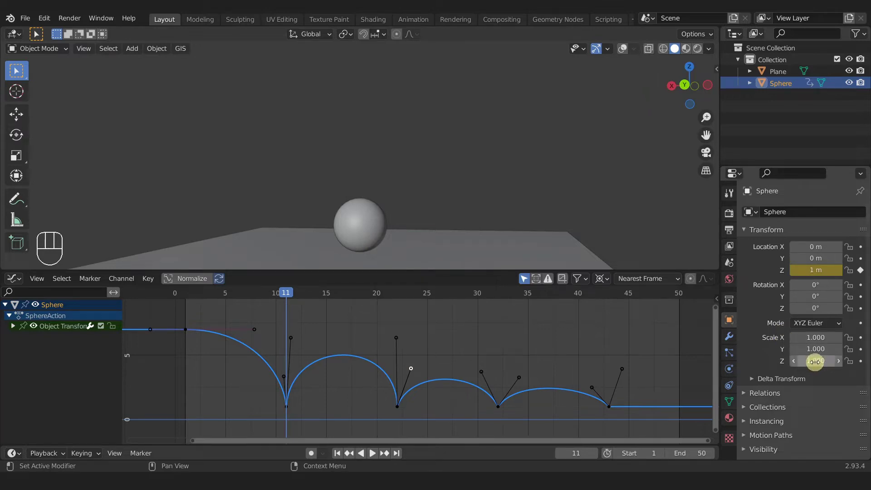
drag(815, 362, 784, 375)
mouse_move(441, 234)
middle_down()
mouse_move(449, 253)
mouse_move(453, 230)
mouse_move(428, 252)
mouse_move(437, 251)
middle_up()
click(337, 453)
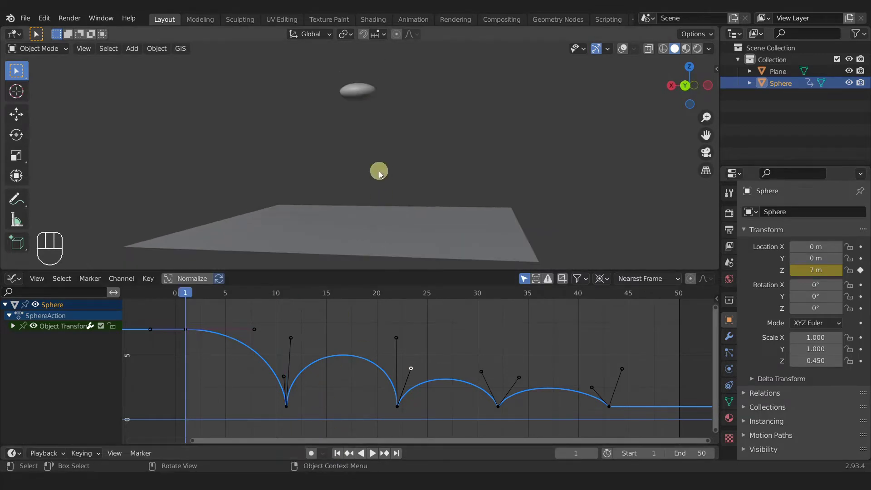
mouse_move(371, 162)
middle_down()
mouse_move(370, 170)
mouse_move(363, 157)
middle_up()
middle_drag(375, 96, 454, 129)
click(816, 360)
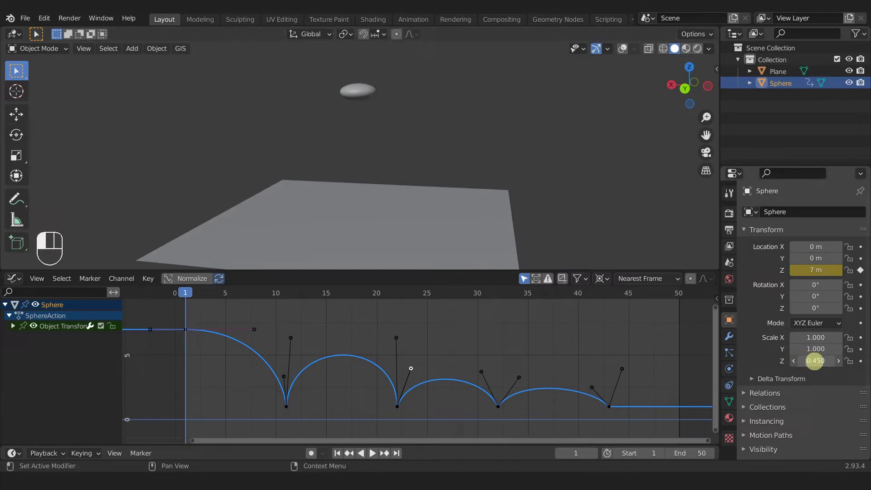
key(Return)
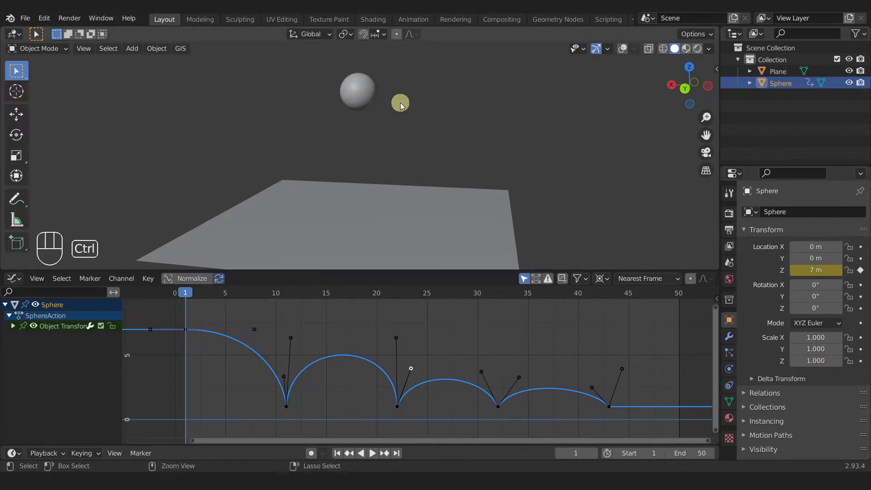
Apply the sphere's scale and keyframe its Z scale of 1.000 at frame 1.
key(ctrl+a)
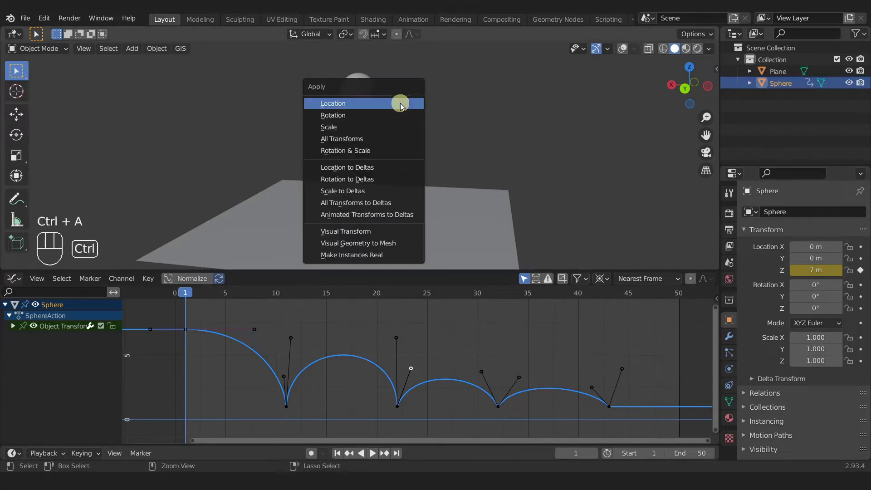
click(344, 128)
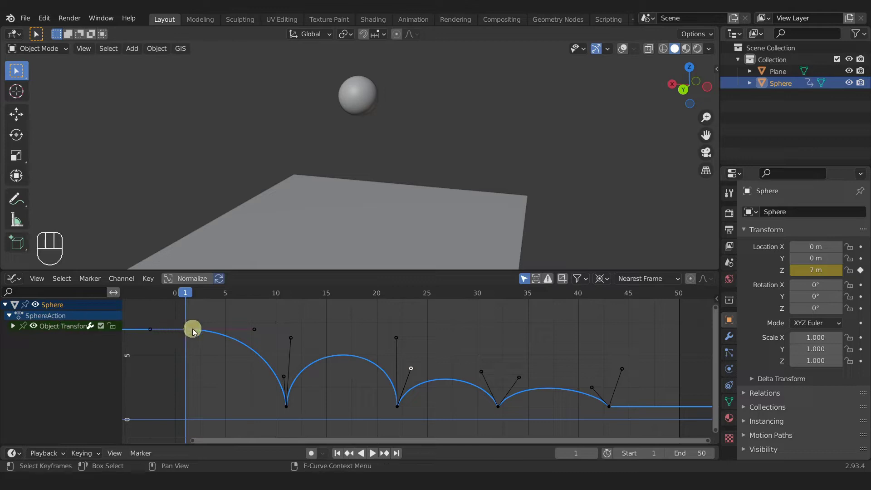
click(13, 326)
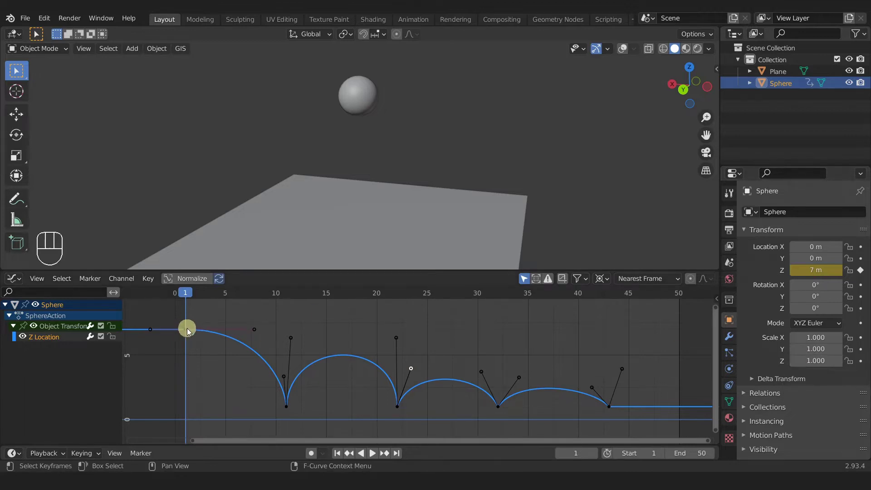
click(861, 361)
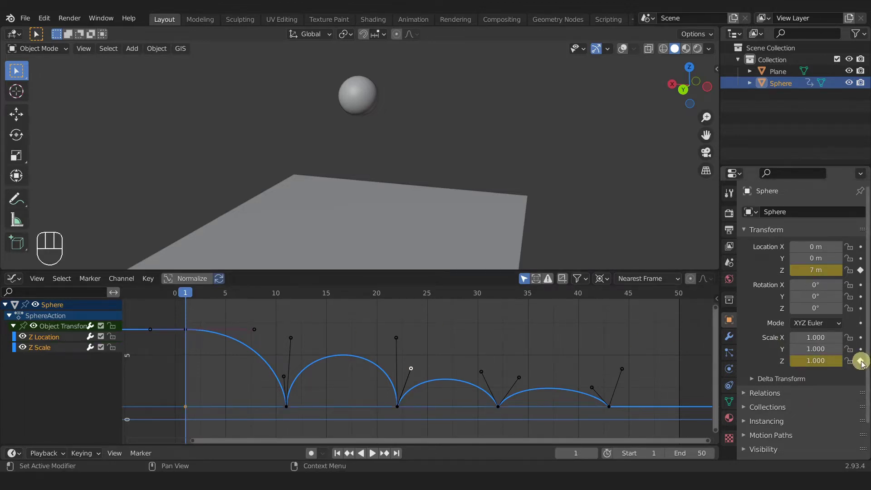
Compare the Z Location and Z Scale curves one at a time, then select both channels together.
click(42, 349)
click(42, 338)
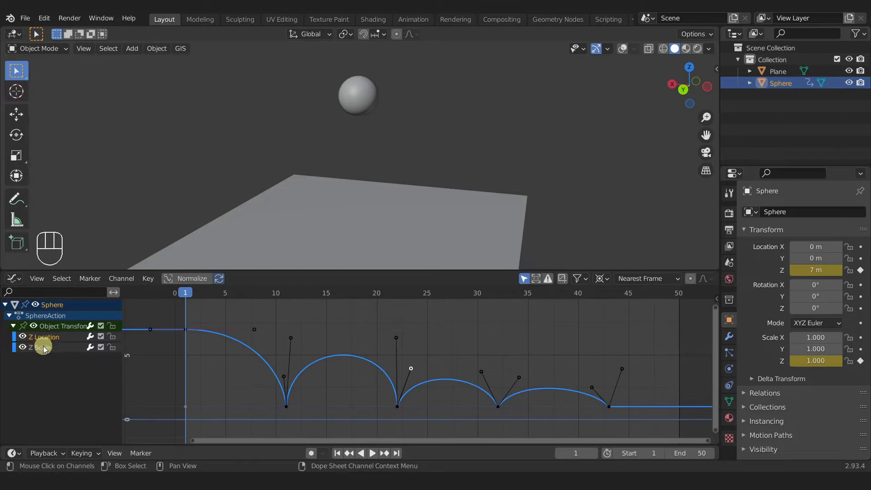
click(43, 346)
click(42, 337)
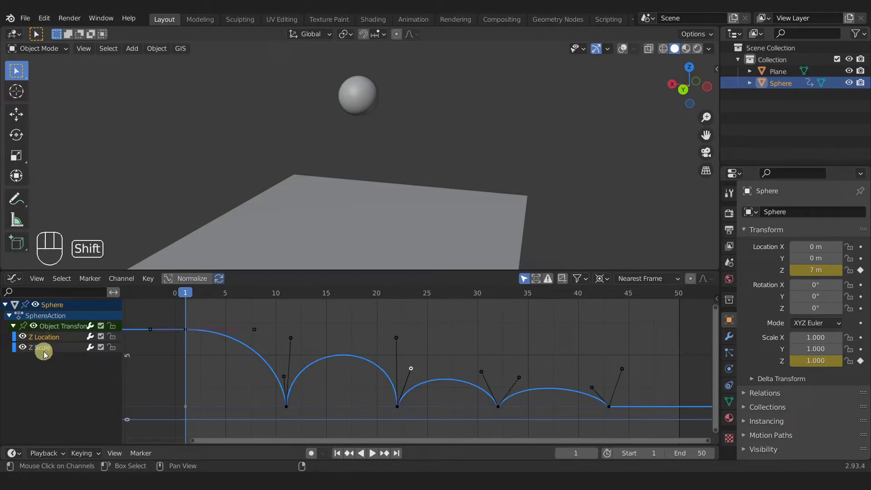
shift+click(44, 348)
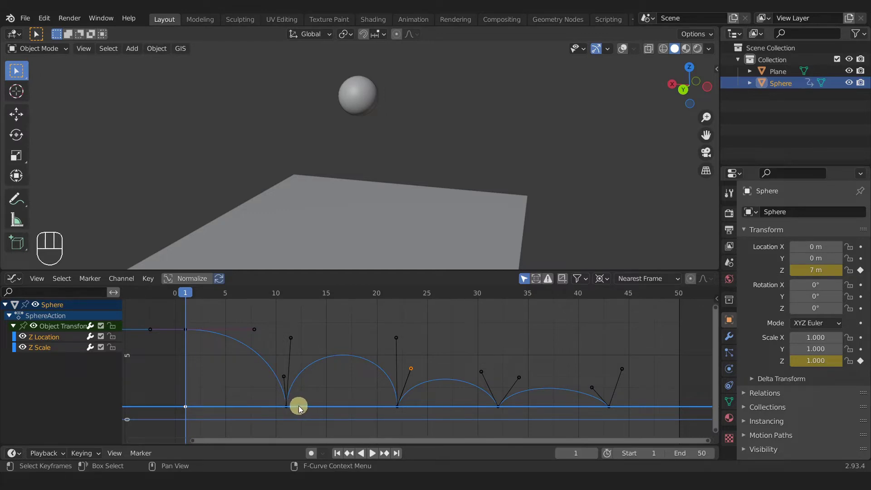
At frame 11, set the sphere's Z scale to 0.5 and keyframe it.
drag(186, 293, 289, 300)
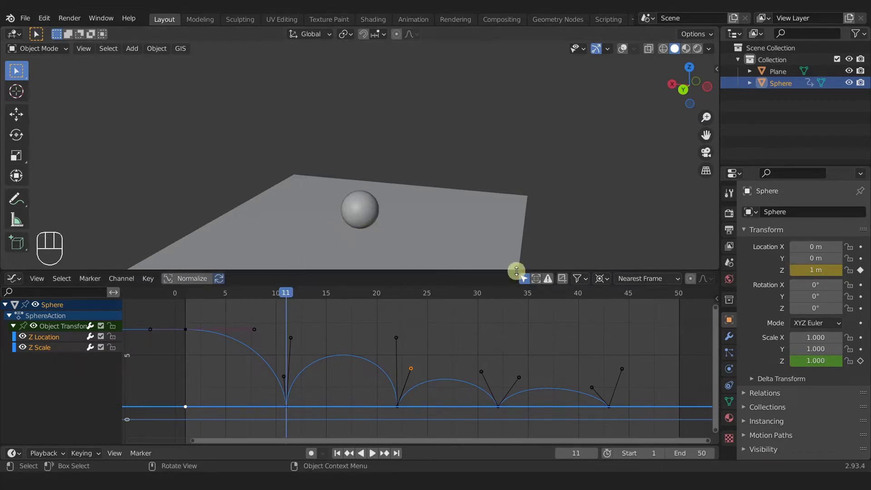
click(826, 361)
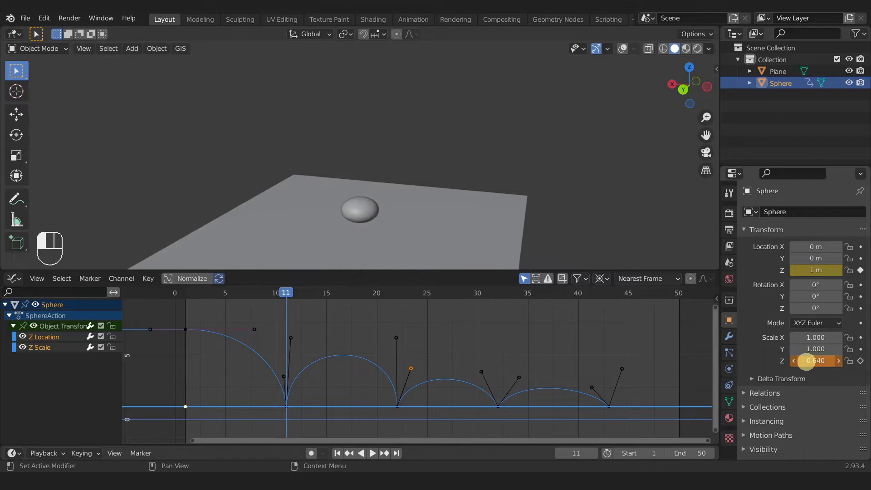
drag(802, 361, 822, 361)
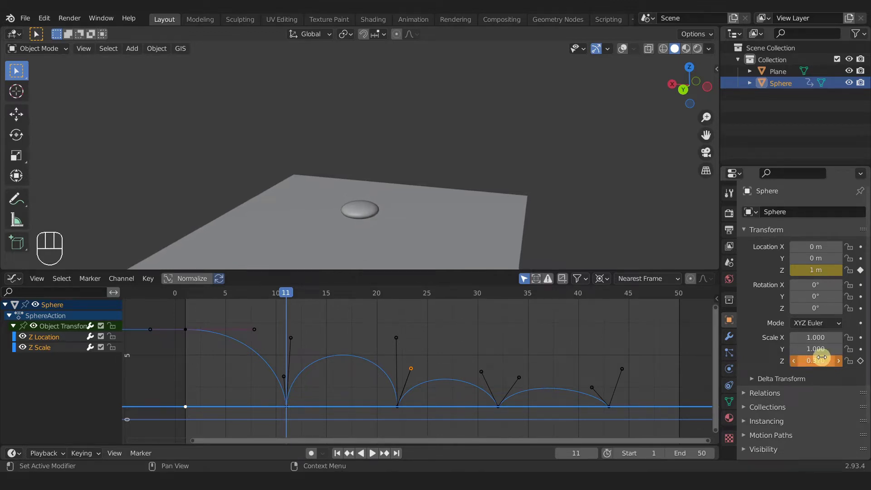
click(822, 358)
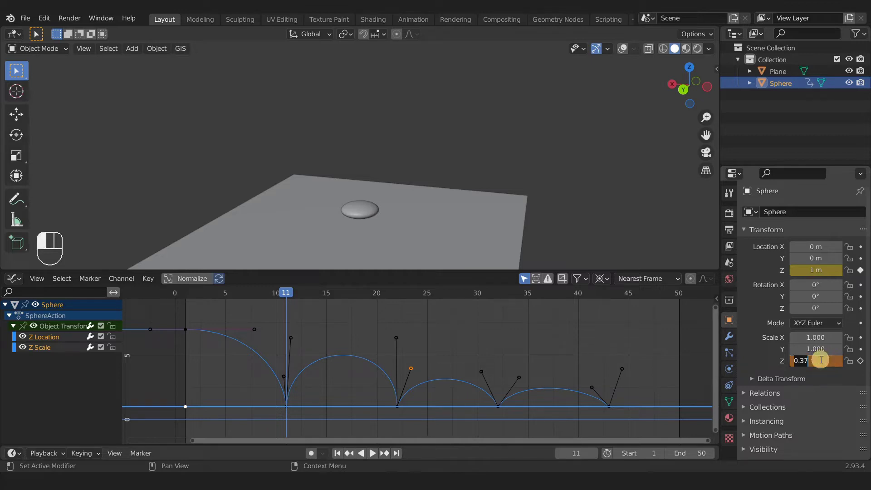
text(.5)
key(Return)
click(860, 362)
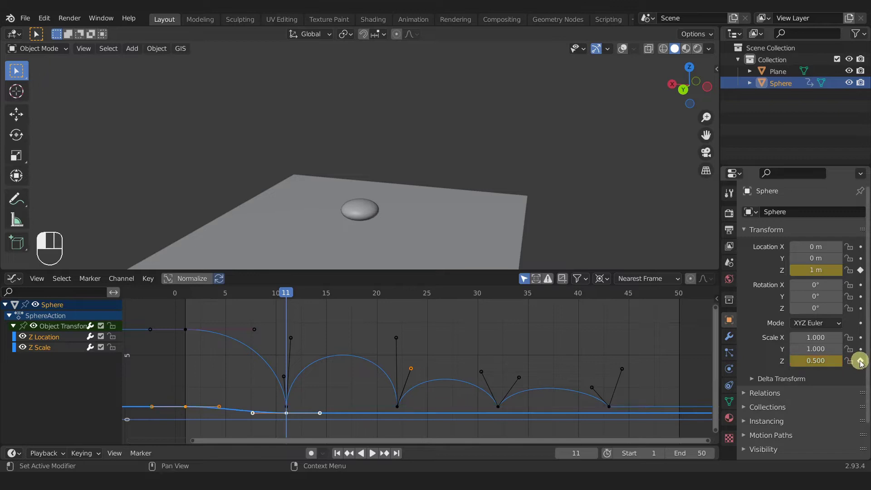
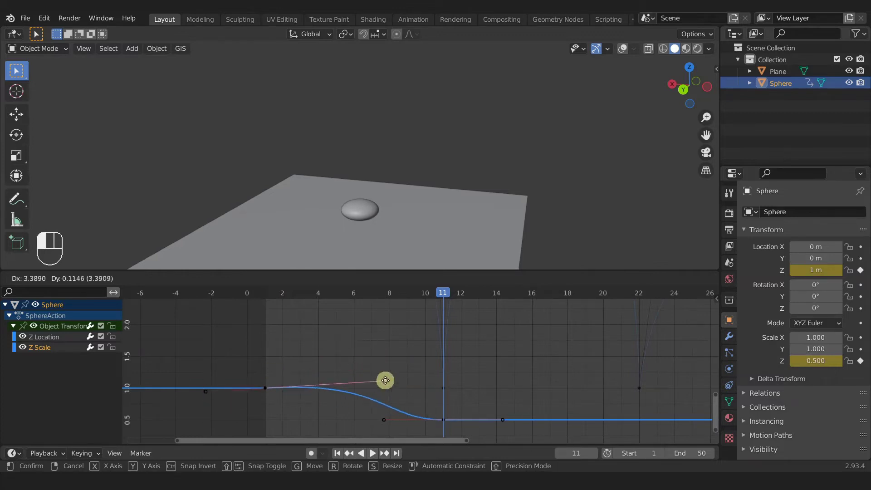
On the Z Scale curve, raise the frame 1 key's outgoing handle and lower the frame 11 key's incoming handle.
click(385, 365)
drag(385, 417, 377, 425)
click(262, 388)
click(444, 419)
Try Only Selected Keyframes Handles on the frame 1 and frame 11 keys, then turn the option off again.
click(37, 279)
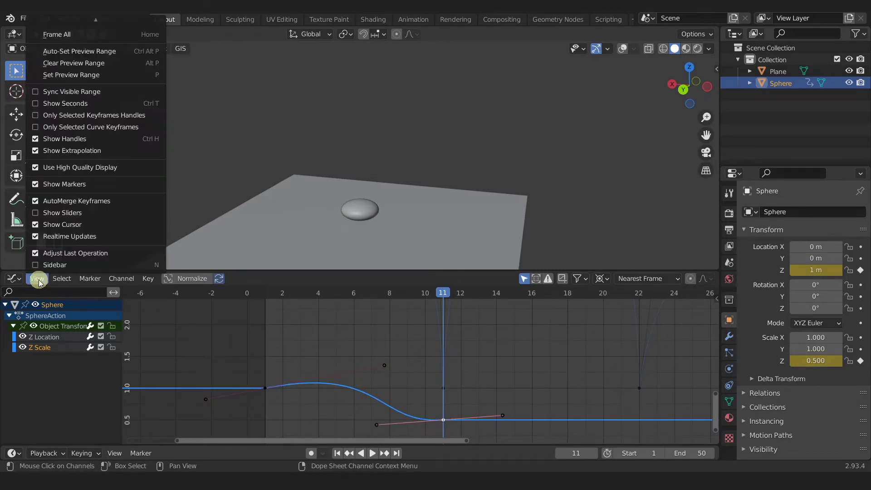
click(38, 117)
click(443, 420)
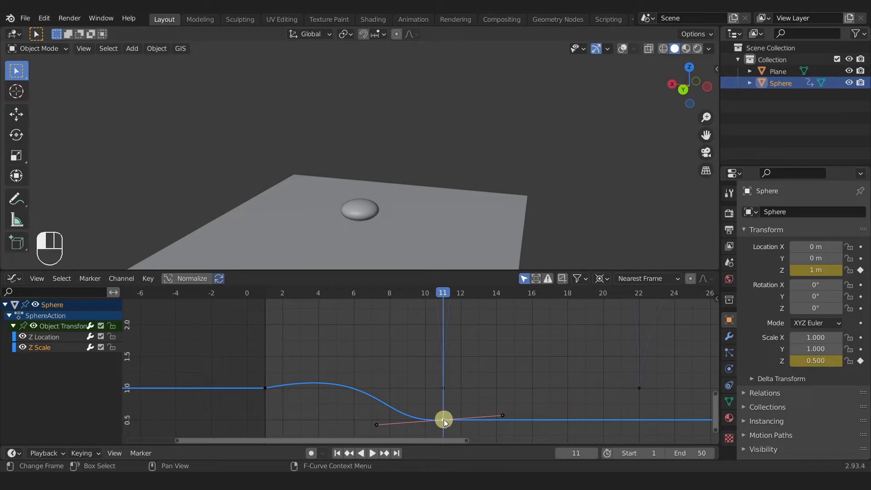
click(266, 388)
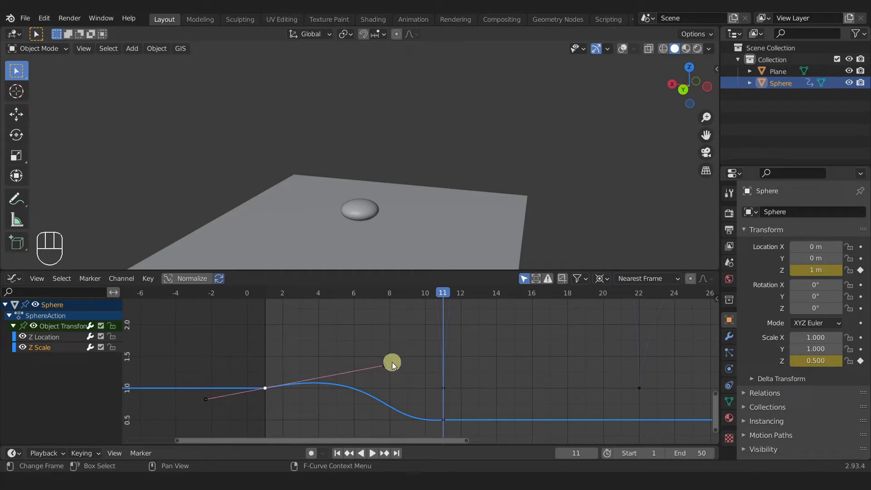
click(443, 419)
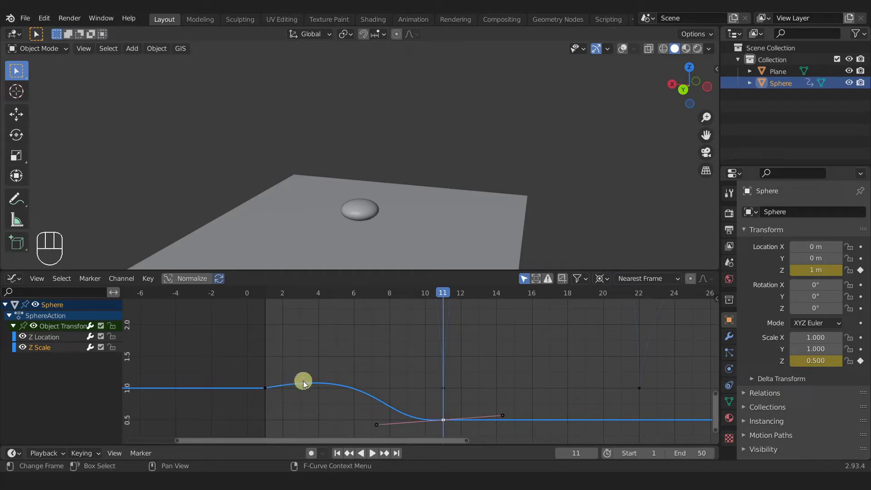
click(37, 279)
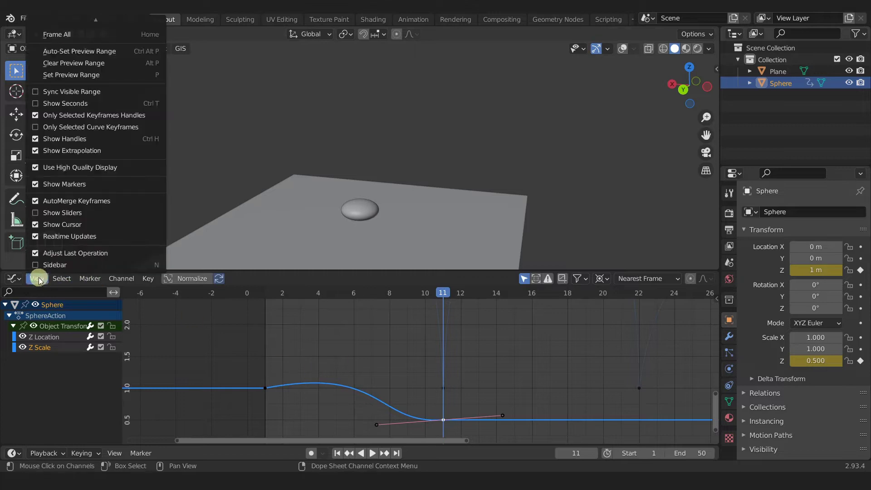
click(38, 115)
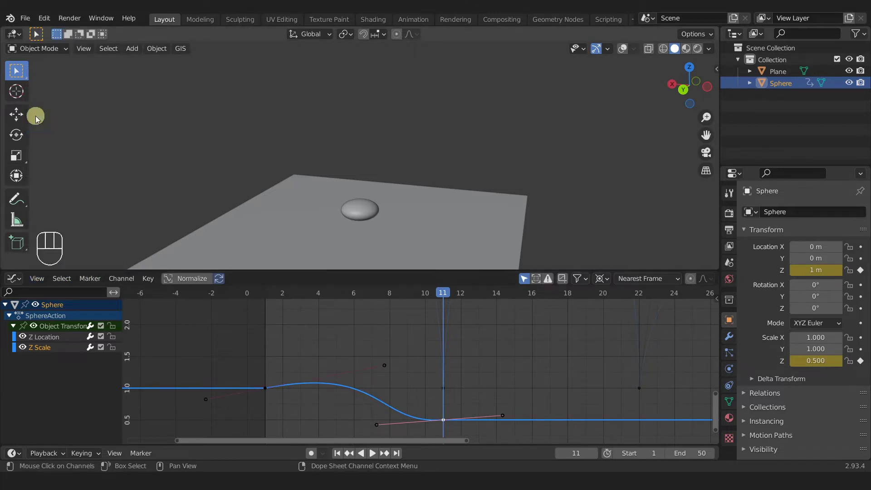
Stretch the frame 1 key's outgoing handle to about frame 13 and pull the frame 11 key's incoming handle close to its key.
click(385, 365)
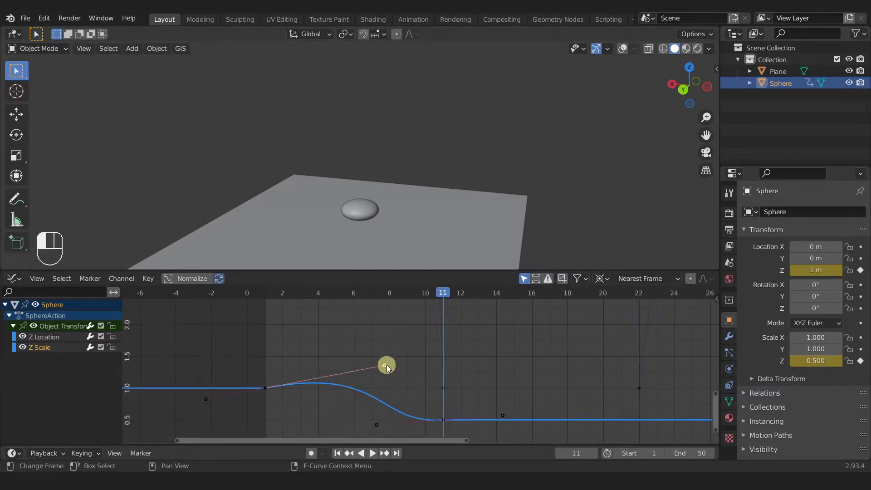
key(g)
click(484, 378)
click(377, 424)
key(g)
click(434, 418)
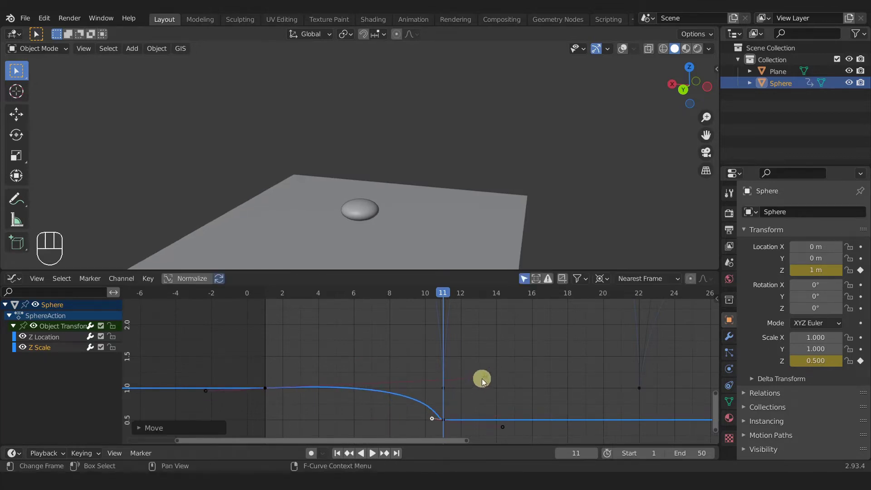
Stretch the frame 1 Z Scale key's outgoing handle past frame 16, raise the frame 11 key's incoming handle, and scrub to frame 9.
click(483, 379)
key(g)
click(537, 381)
click(434, 418)
key(g)
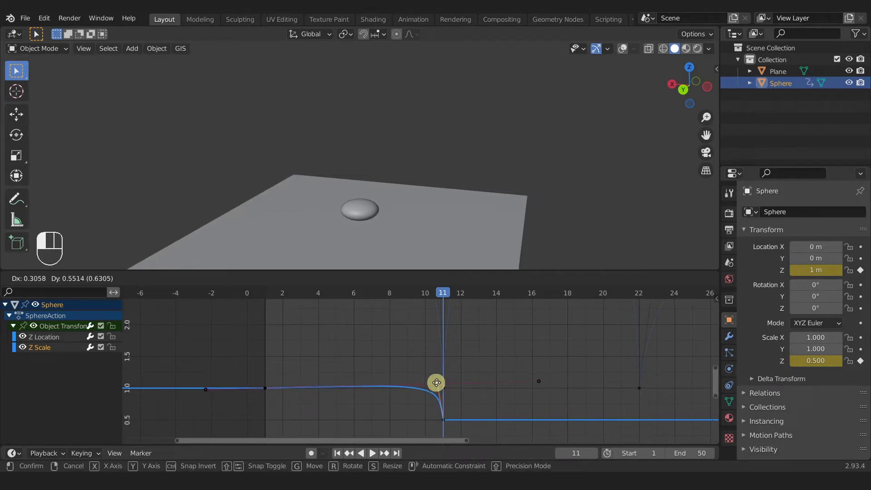
click(433, 391)
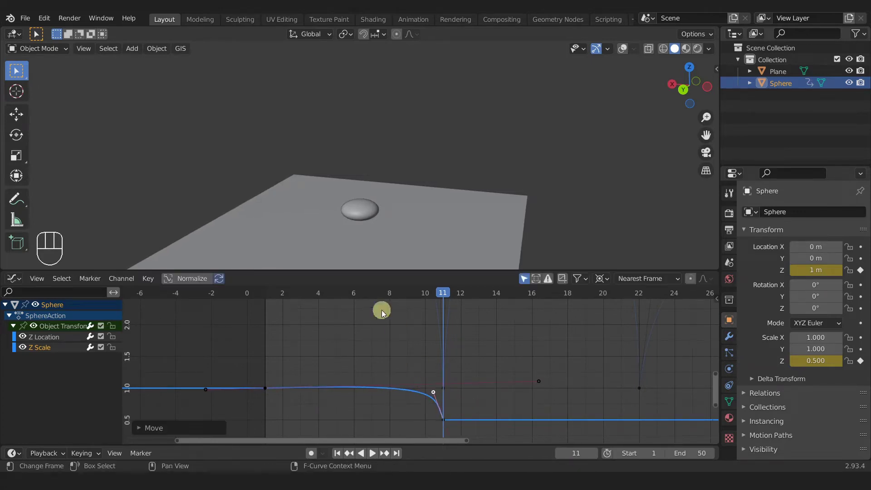
drag(444, 295, 407, 303)
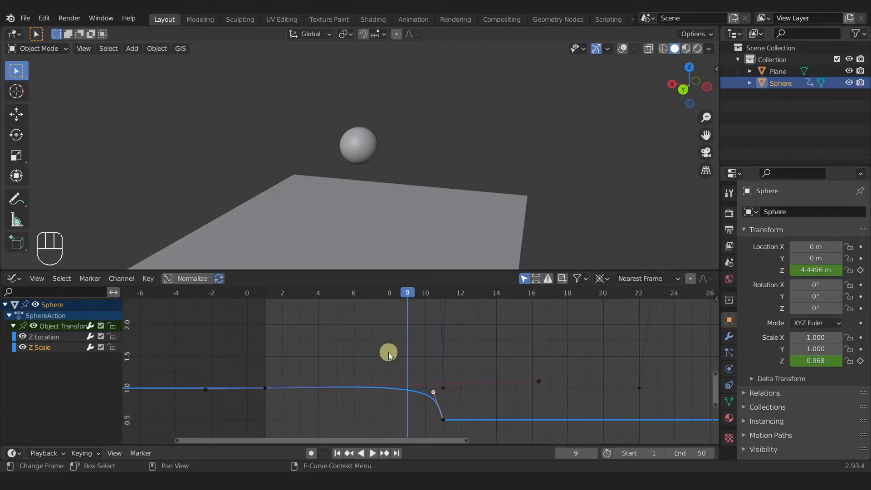
Set the frame 1 and frame 11 Z Scale keys to Auto Clamped handles and turn off Show Handles.
click(266, 389)
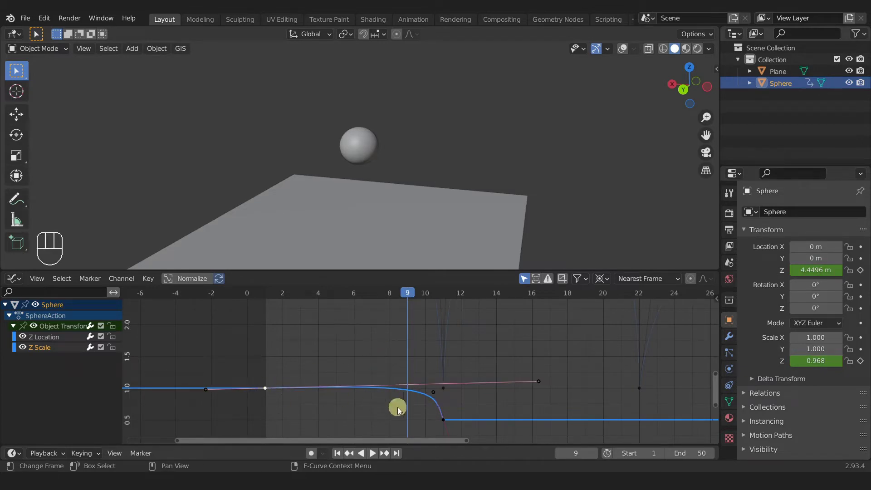
shift+click(444, 420)
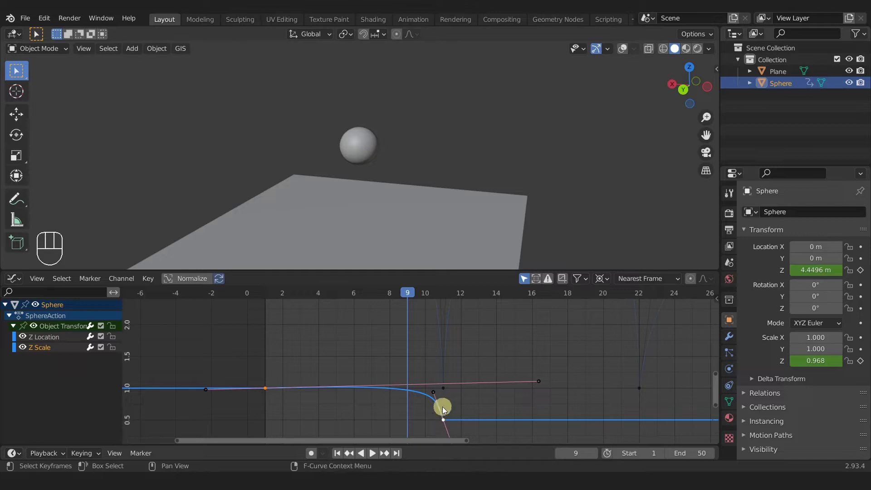
key(v)
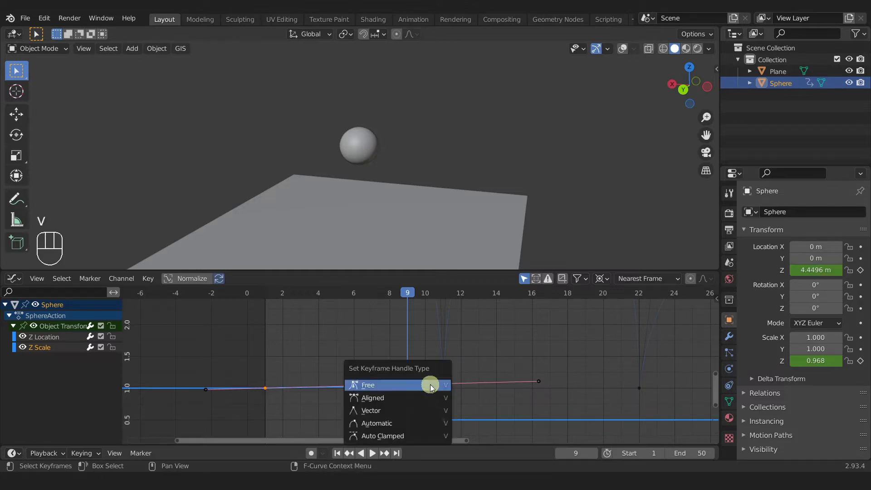
click(393, 435)
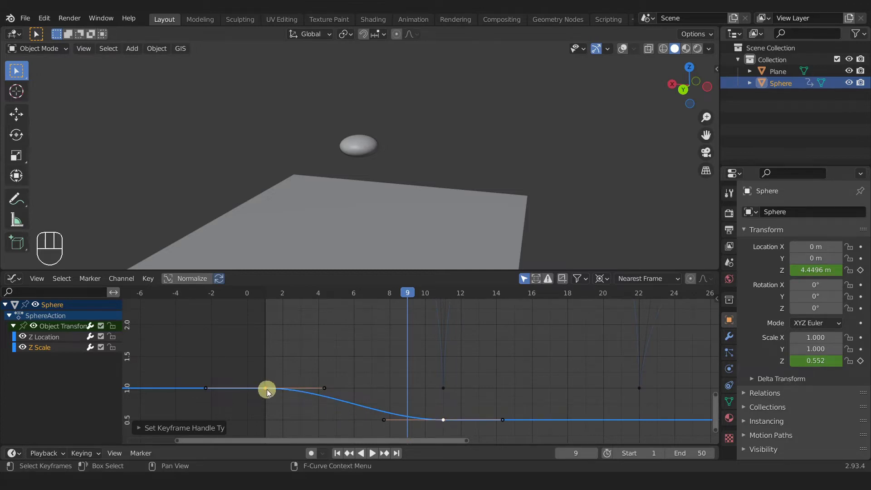
click(37, 279)
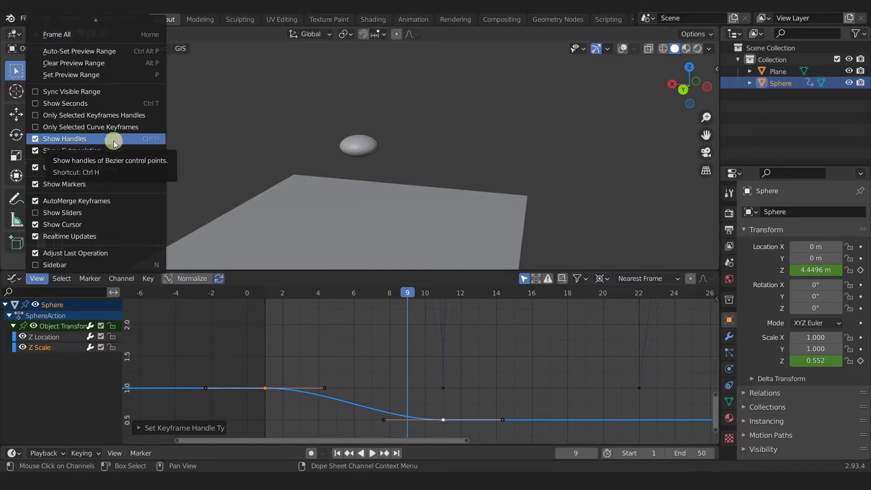
click(84, 140)
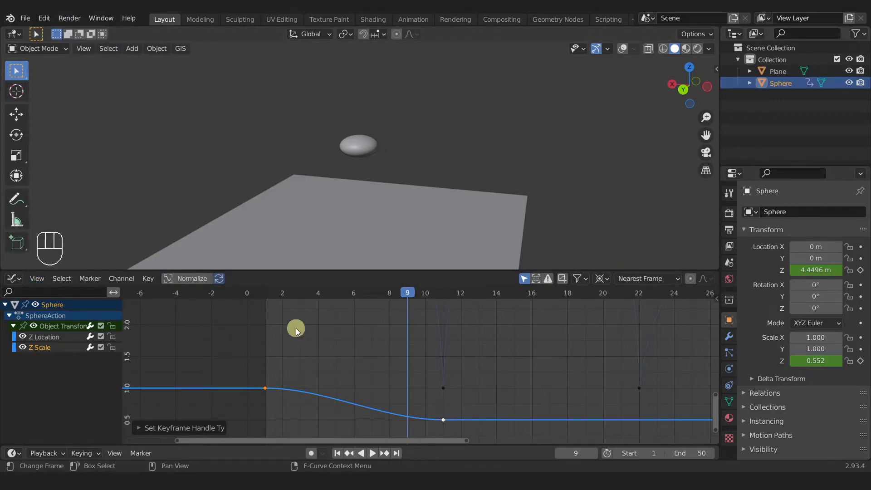
Duplicate the frame 1 Z Scale key along the time axis to frame 10, keeping its value of 1.
click(266, 389)
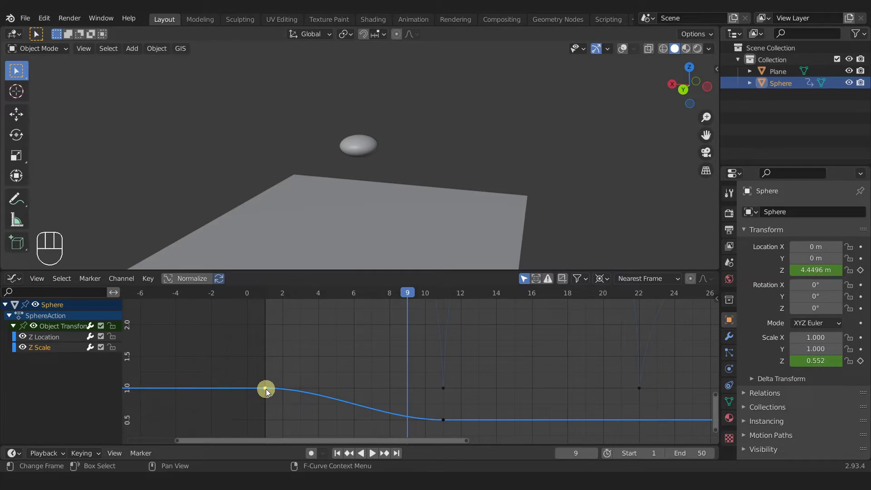
key(shift+d)
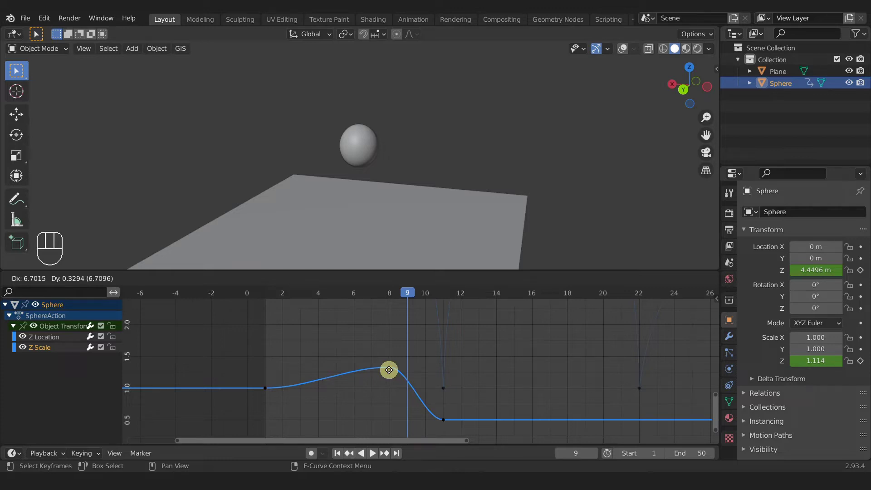
key(x)
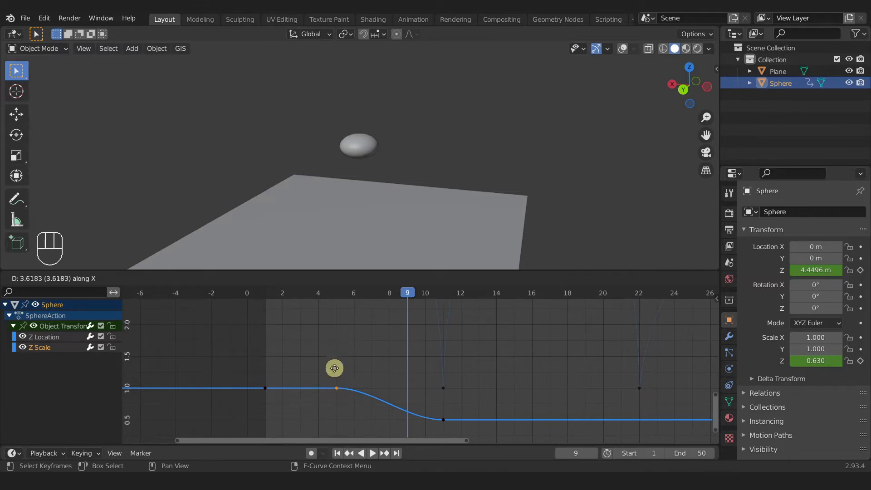
click(425, 369)
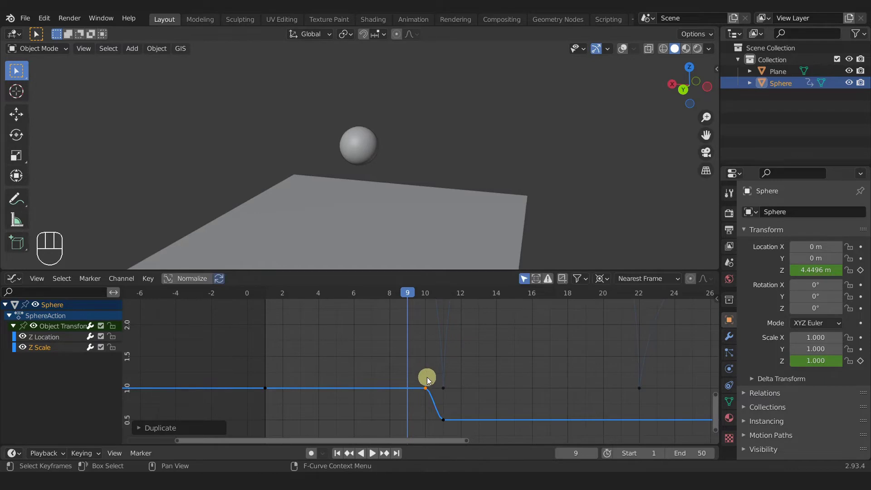
click(444, 389)
click(426, 389)
click(426, 388)
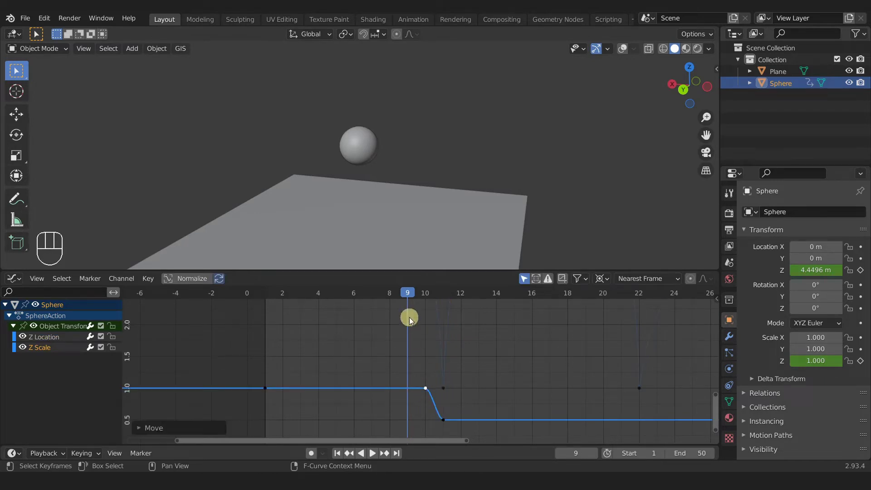
Preview the animation around frames 9 to 11 and inspect the squash at ground contact from a lower angle.
key(space)
drag(408, 292, 439, 305)
middle_drag(395, 249, 374, 223)
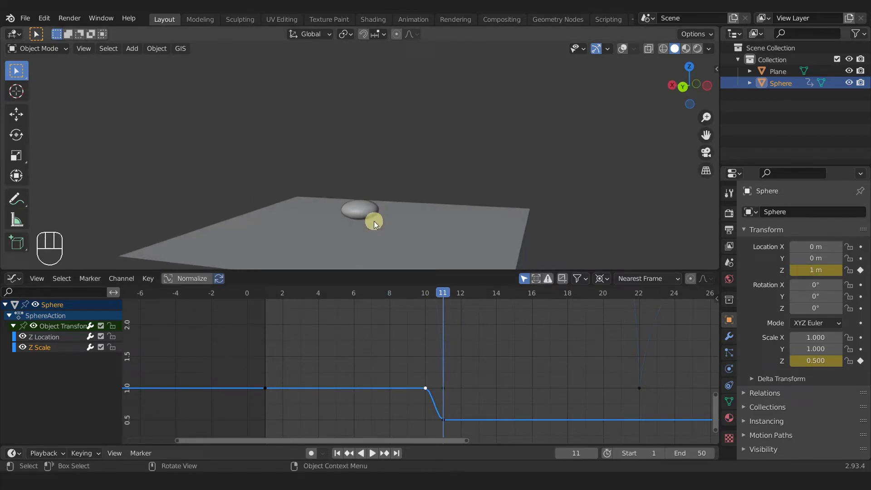
Duplicate the frame 10 Z Scale key along the time axis to frame 12.
middle_drag(447, 370, 341, 359)
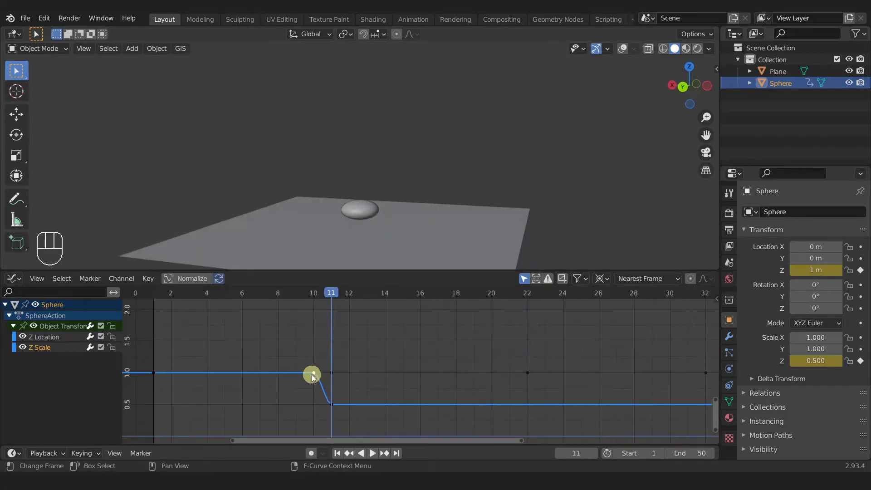
mouse_move(336, 292)
mouse_down()
mouse_move(455, 292)
mouse_move(349, 292)
mouse_up()
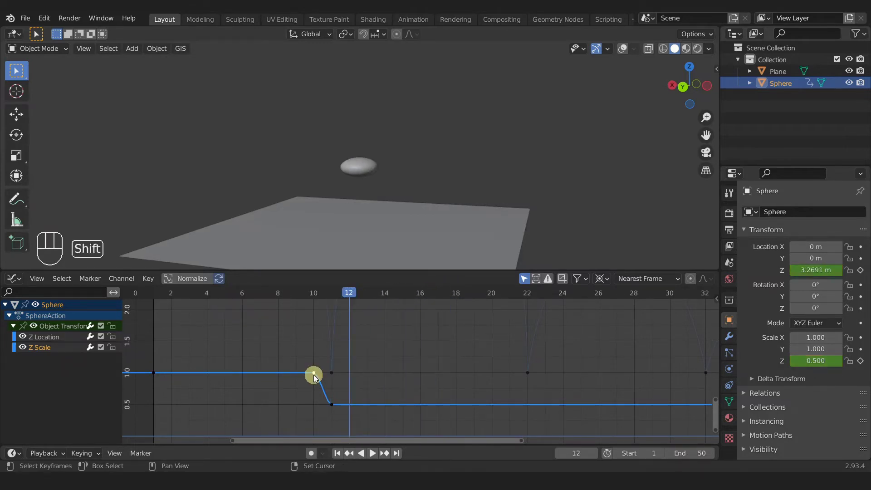
key(shift+d)
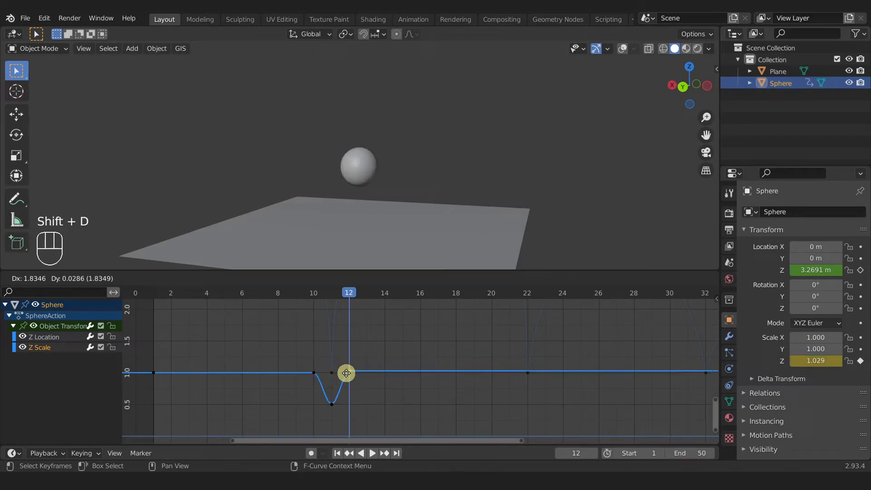
key(x)
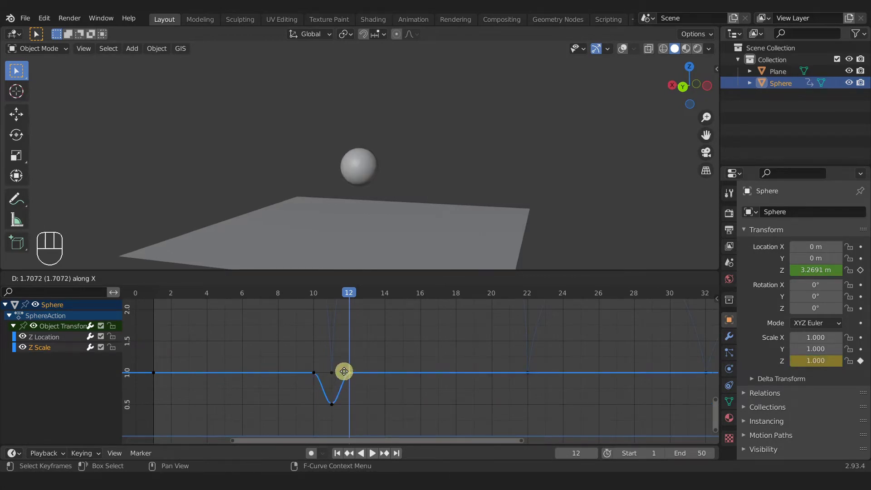
click(344, 372)
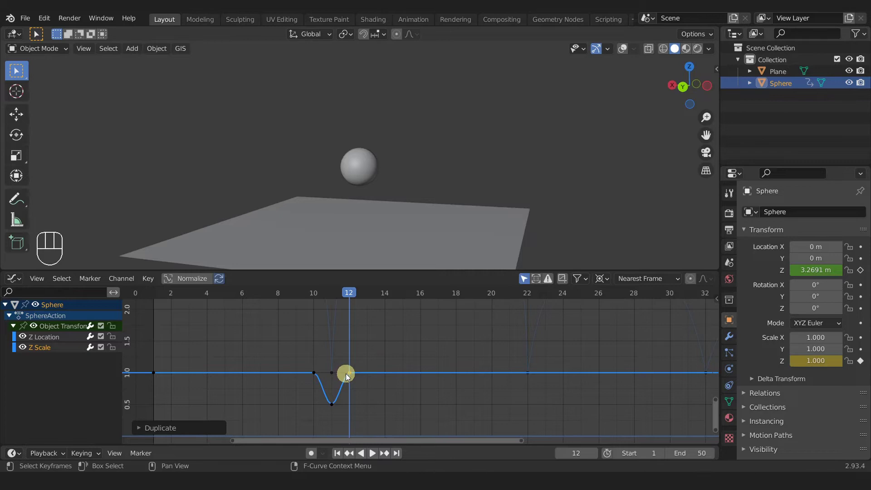
click(343, 402)
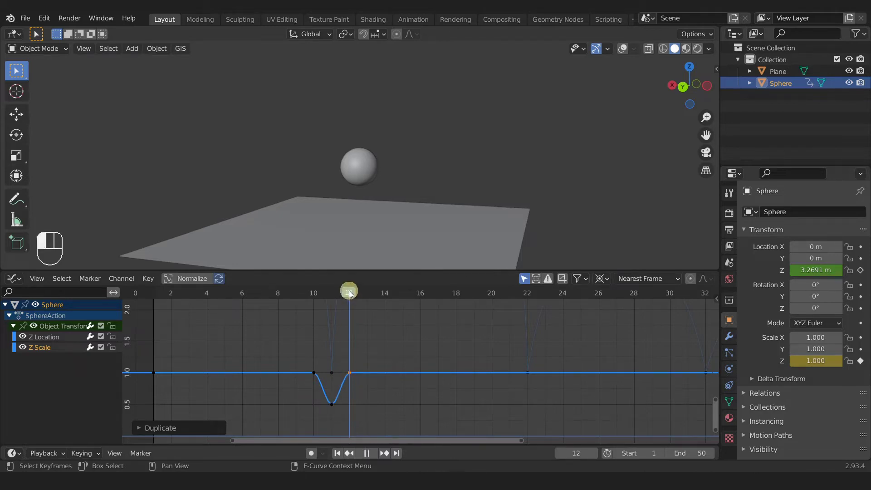
Play the animation back to check the squash on the first bounce, and stop playback.
drag(345, 289, 292, 303)
key(space)
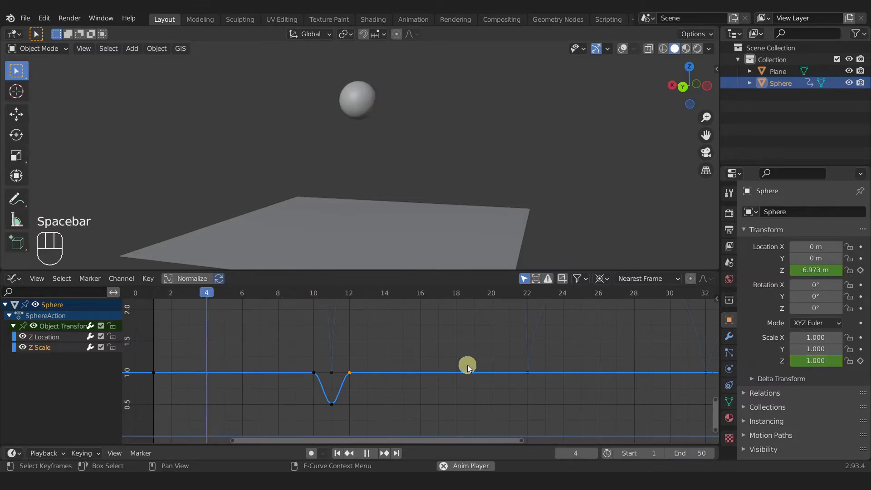
middle_drag(422, 254, 381, 226)
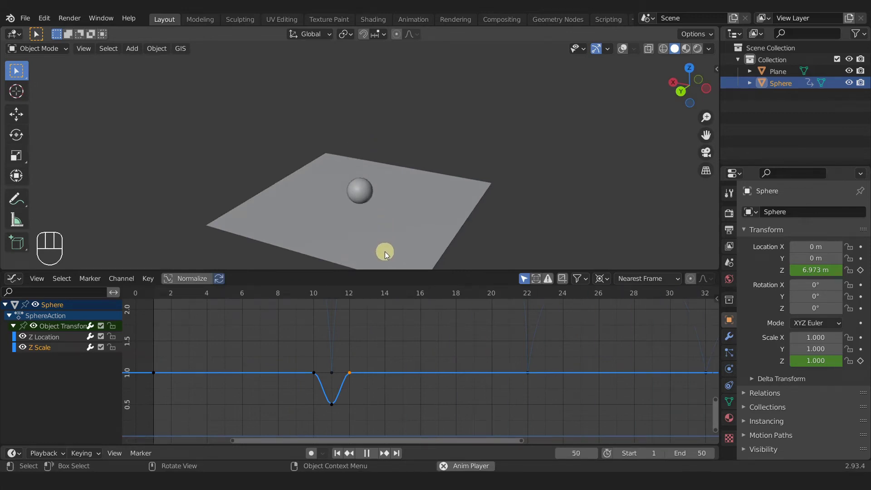
key(space)
click(413, 346)
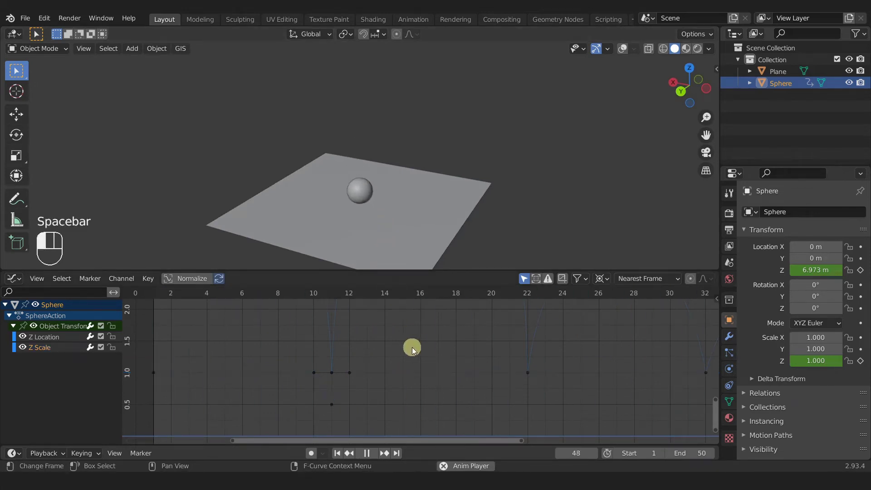
key(space)
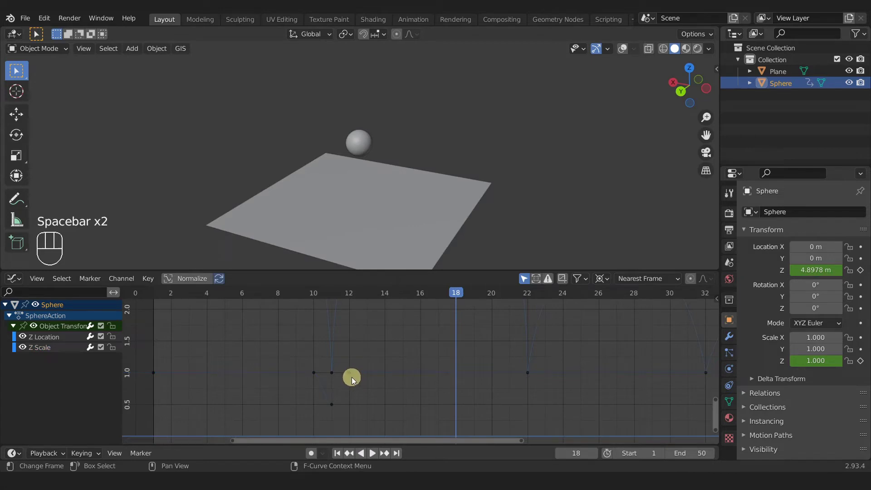
Duplicate the Z Scale keys at frames 10, 11 and 12 along the time axis to frames 21, 22 and 23.
click(315, 372)
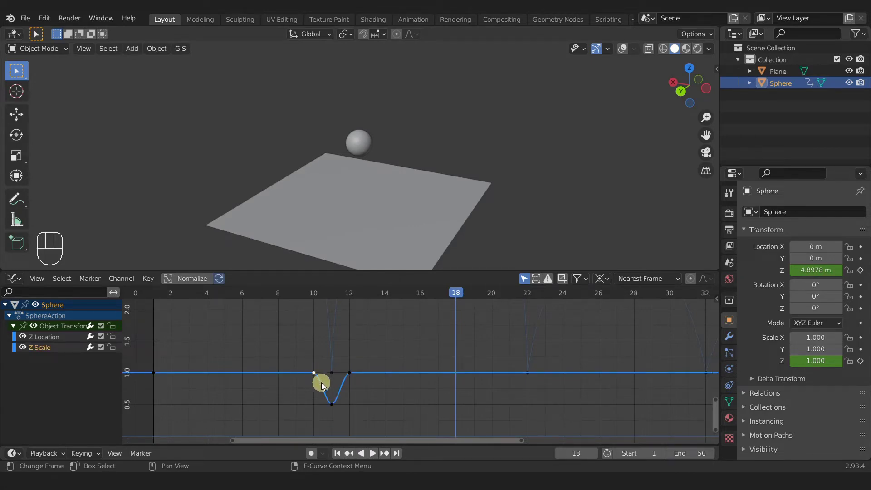
shift+click(335, 401)
shift+click(347, 374)
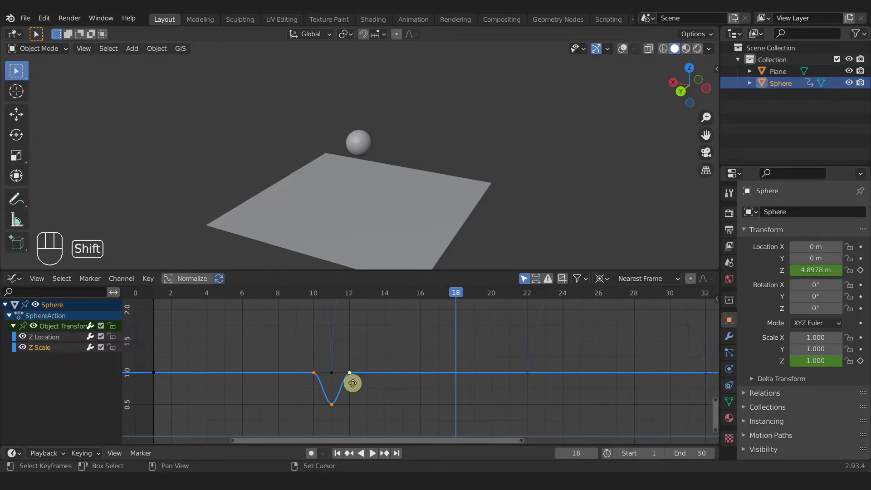
key(shift+d)
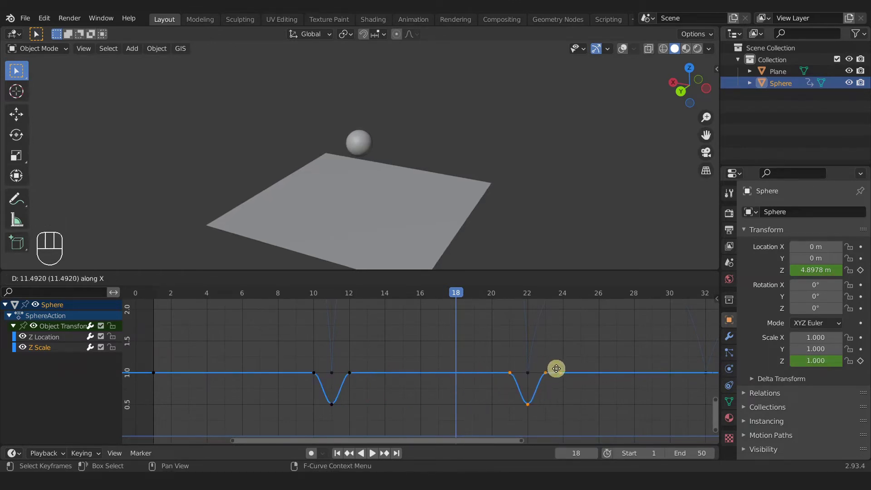
click(547, 370)
Duplicate the second bounce's three Z Scale keys along the time axis to frames 31, 32 and 33.
scroll(629, 409, down, 5)
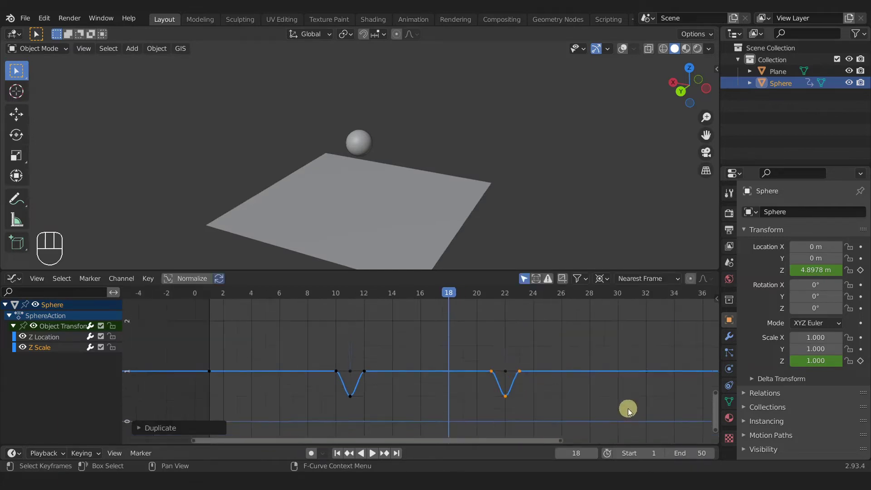
middle_drag(452, 397, 426, 395)
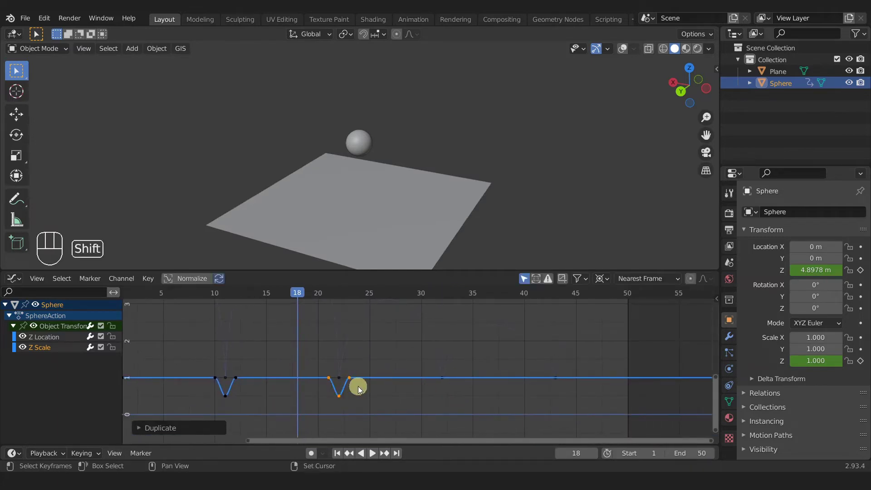
key(shift+d)
key(x)
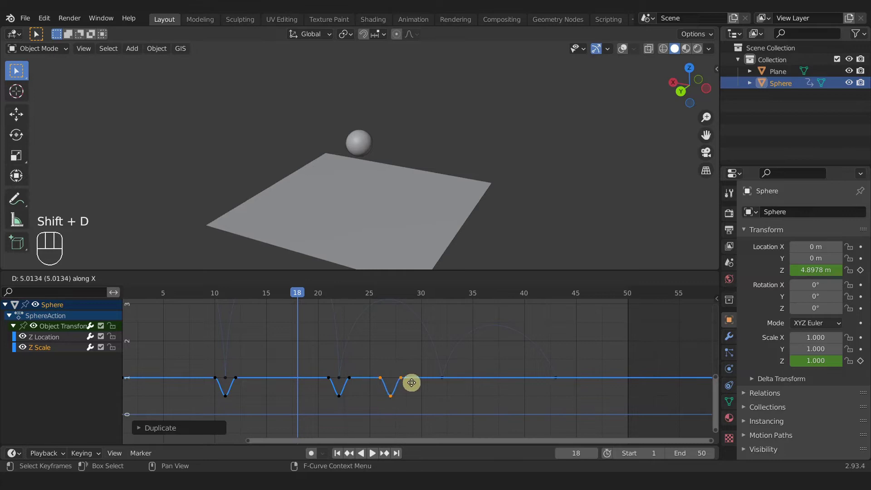
click(463, 380)
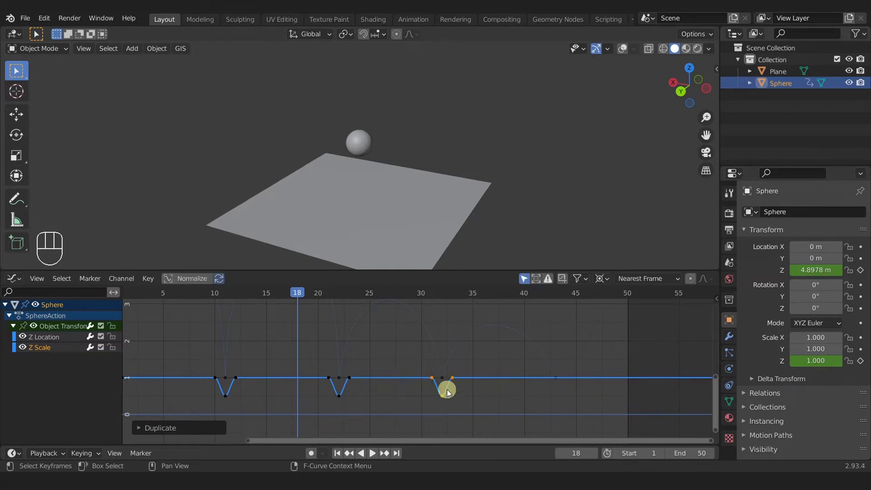
Play the full animation and check the squash on all the bounces from a low, frontal angle.
drag(302, 295, 533, 307)
key(space)
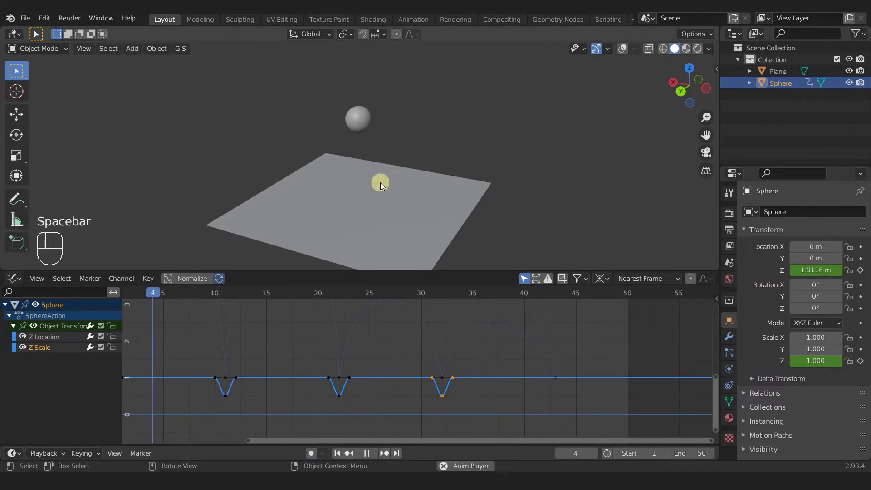
middle_drag(435, 209, 429, 188)
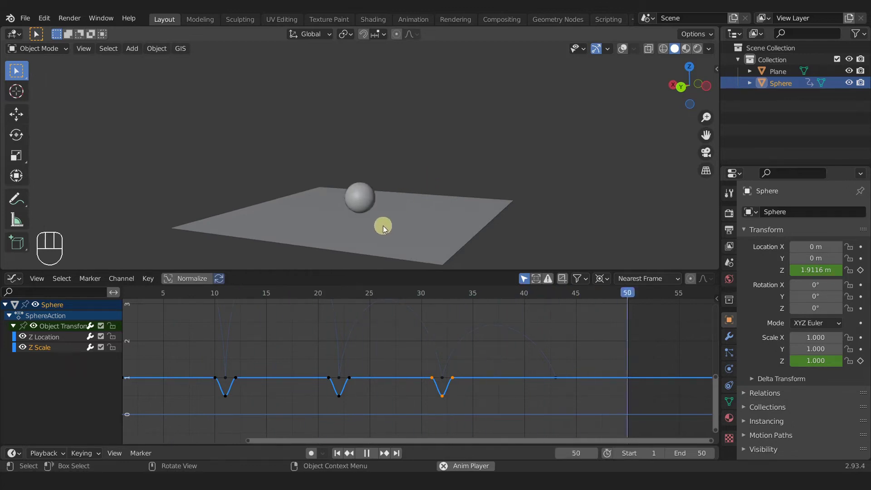
middle_drag(383, 227, 421, 213)
key(space)
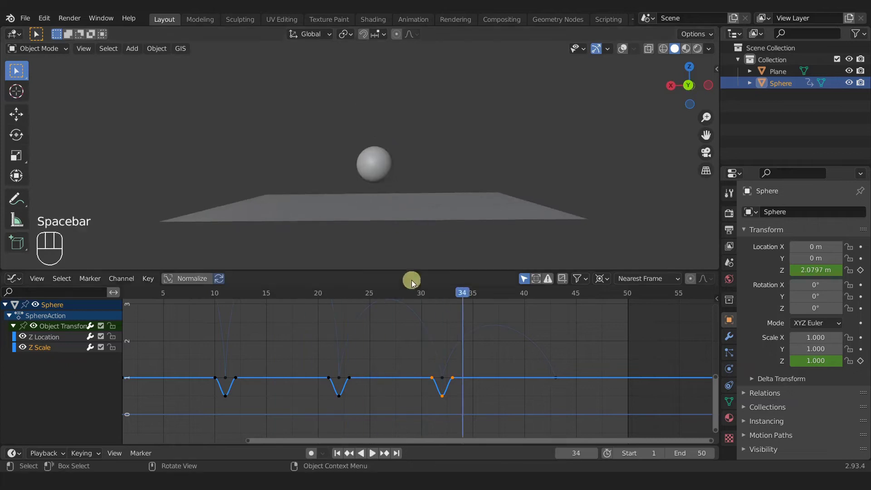
Go to frame 22, view the squashed ball from plane level, and select the Z Location bounce keys at frames 11, 22 and 32.
drag(467, 293, 340, 311)
middle_drag(383, 227, 366, 198)
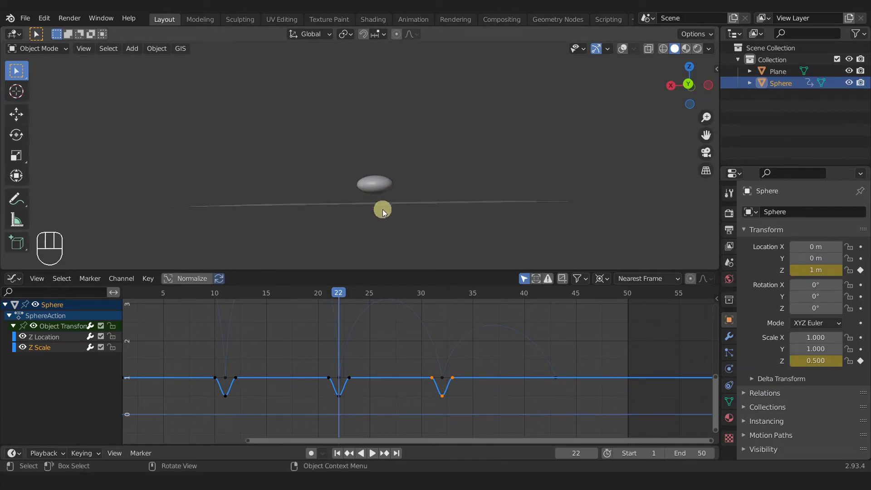
click(336, 378)
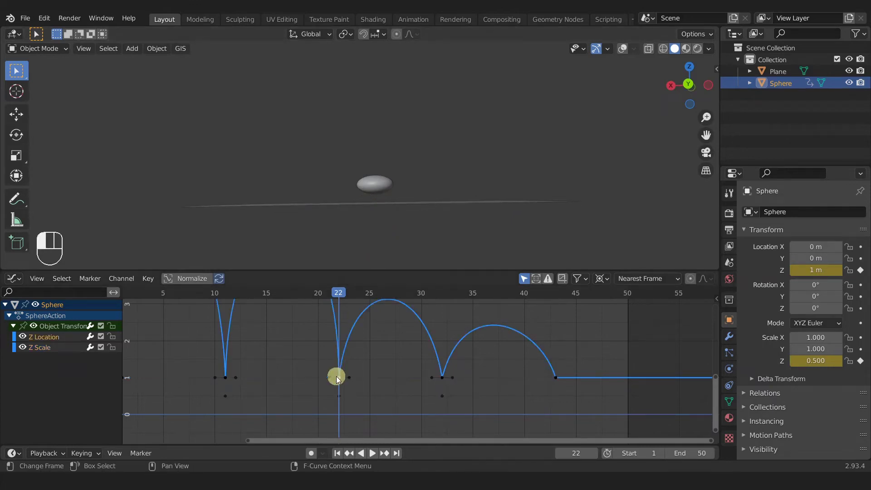
click(339, 377)
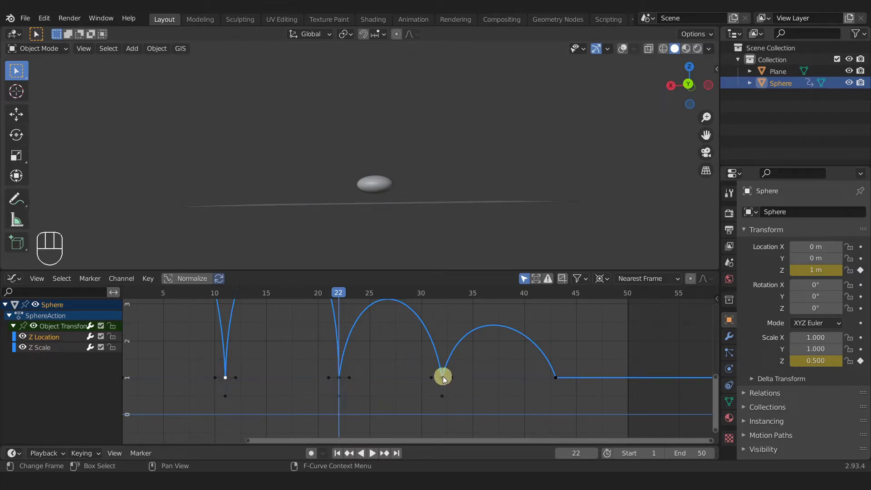
shift+click(339, 377)
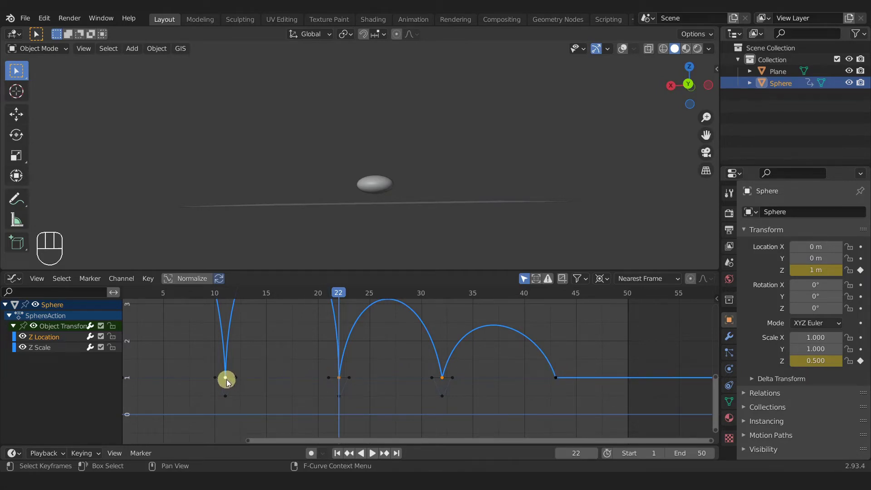
middle_drag(266, 372, 278, 373)
key(g)
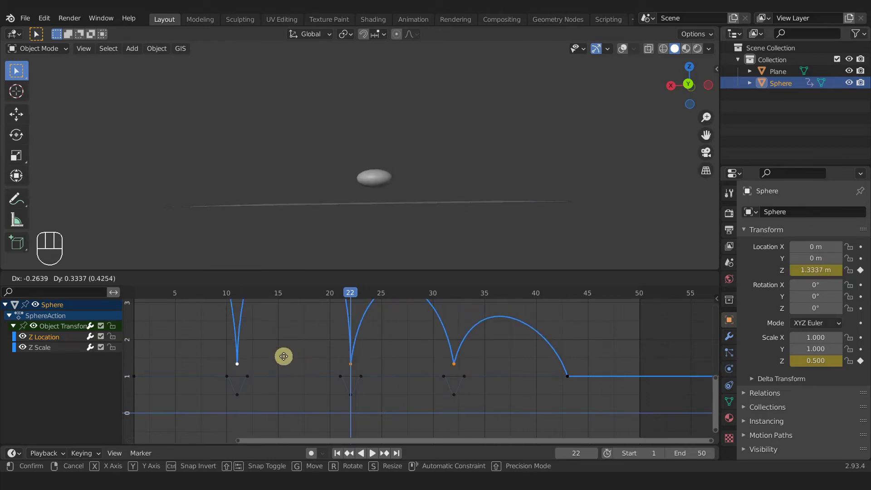
key(y)
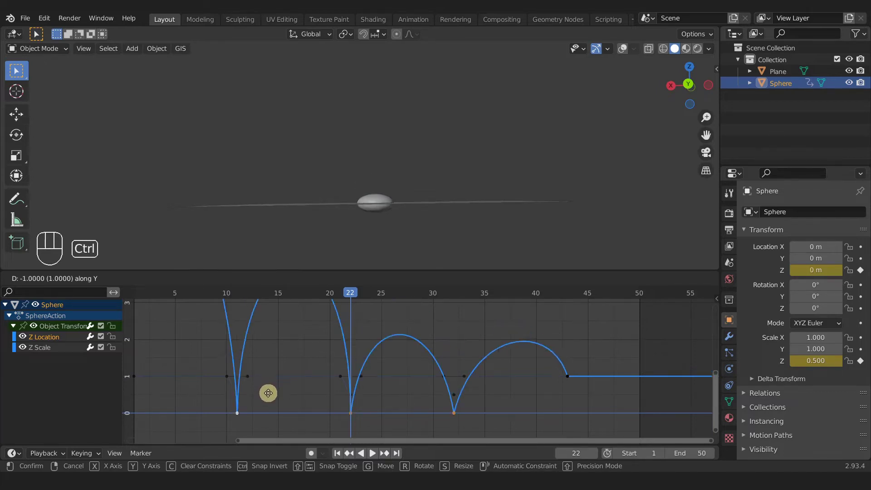
click(266, 383)
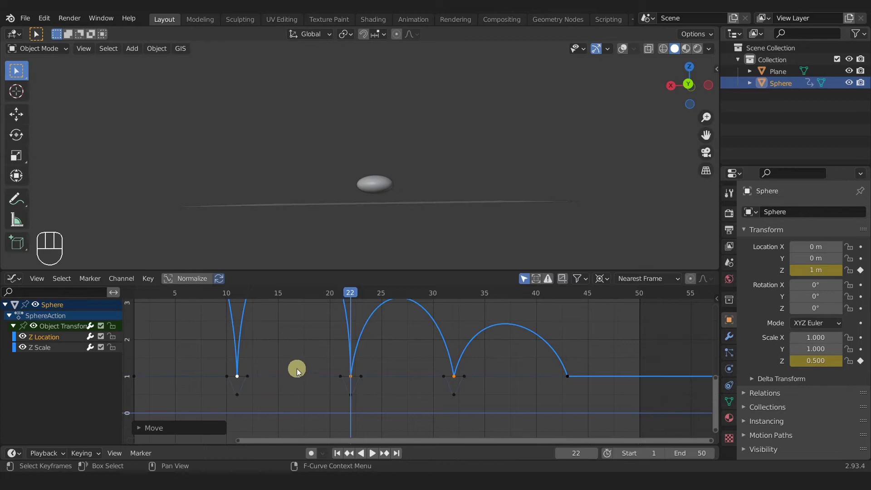
scroll(271, 383, up, 6)
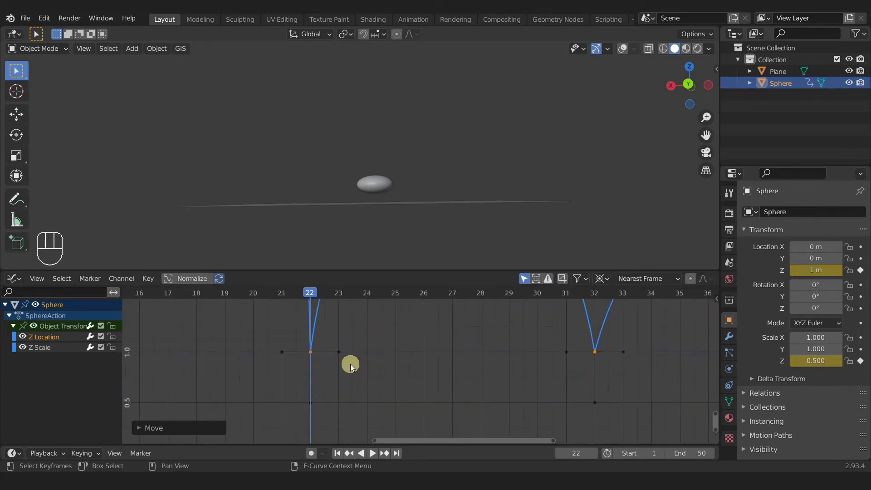
click(344, 358)
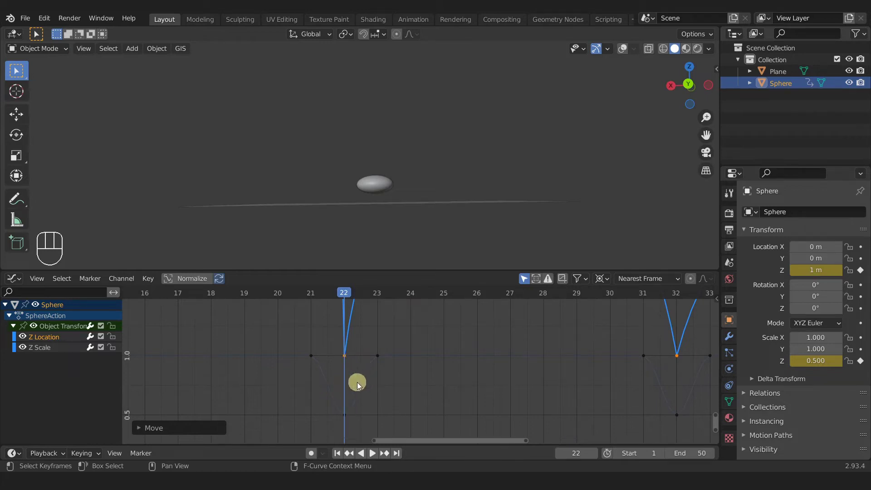
click(384, 34)
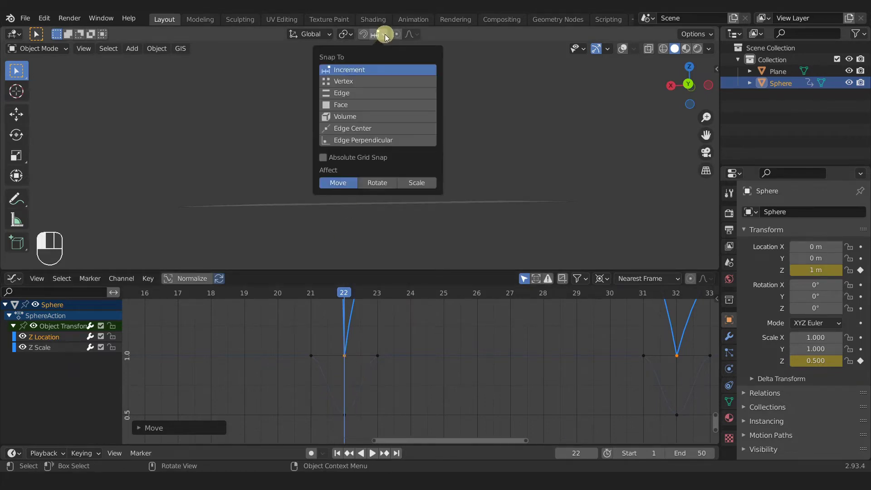
click(357, 72)
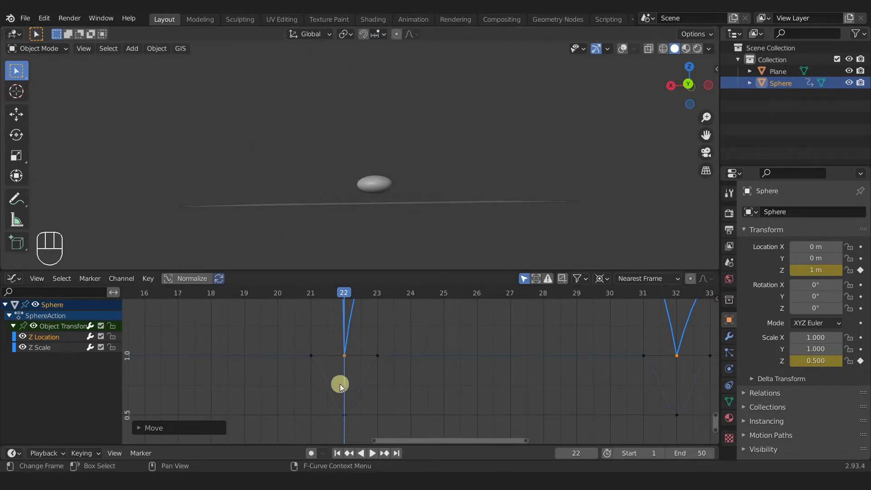
Lower the three selected Z Location bounce keys along the value axis to 0.5 m, snapping to increments.
scroll(384, 345, down, 4)
scroll(364, 377, up, 4)
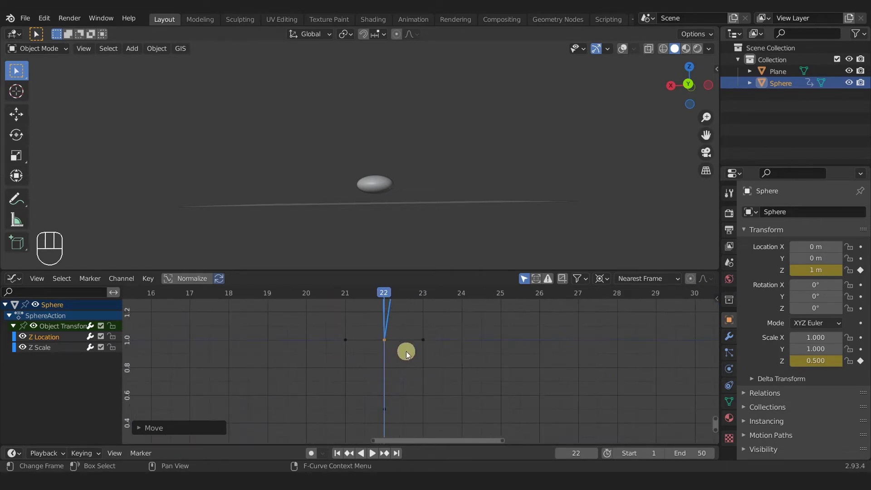
scroll(406, 363, down, 1)
key(g)
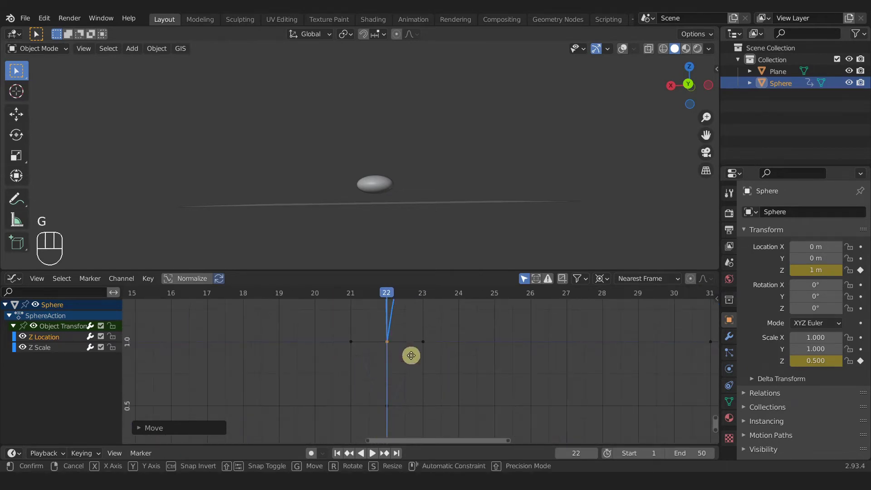
key(y)
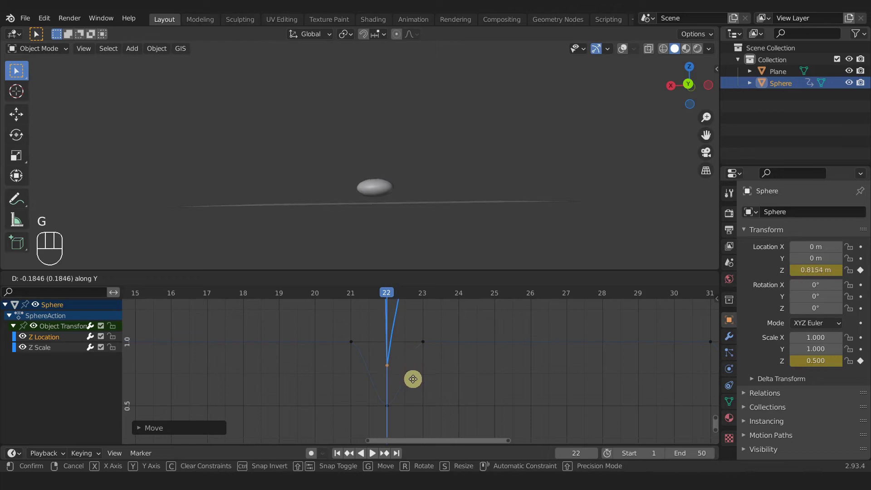
key(ctrl)
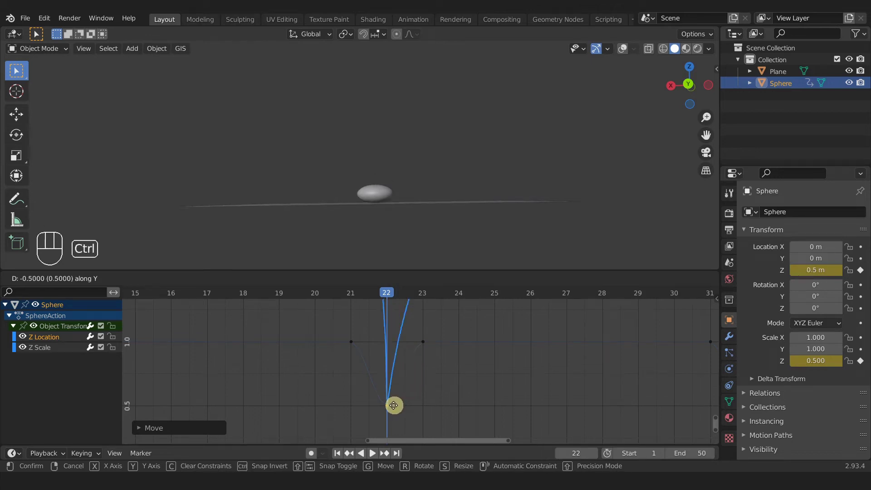
click(389, 407)
scroll(426, 394, down, 5)
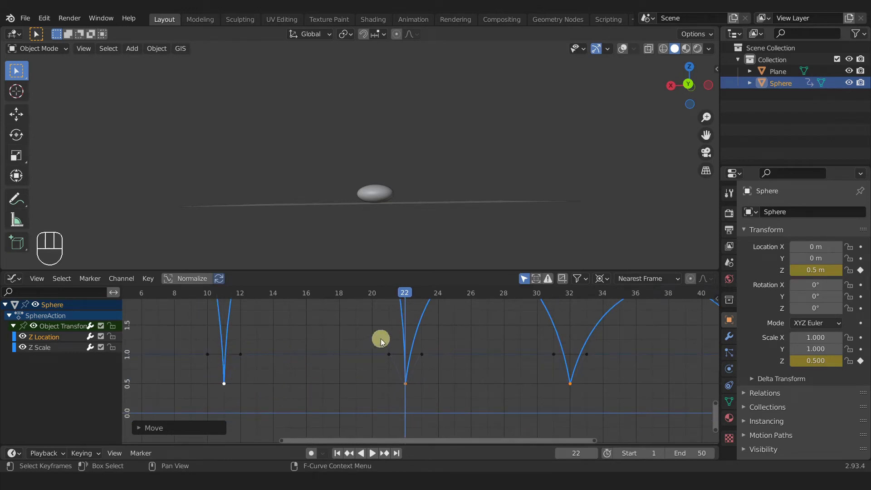
Show the Z Scale curve, then play the animation and check that the squashed ball meets the plane on each bounce.
mouse_move(352, 197)
shift+middle_down()
mouse_move(380, 222)
mouse_move(365, 200)
shift+middle_up()
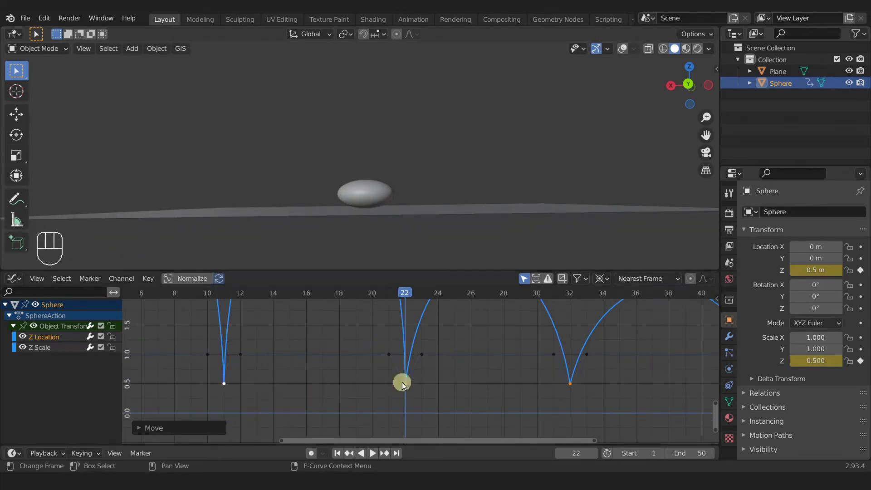
click(45, 347)
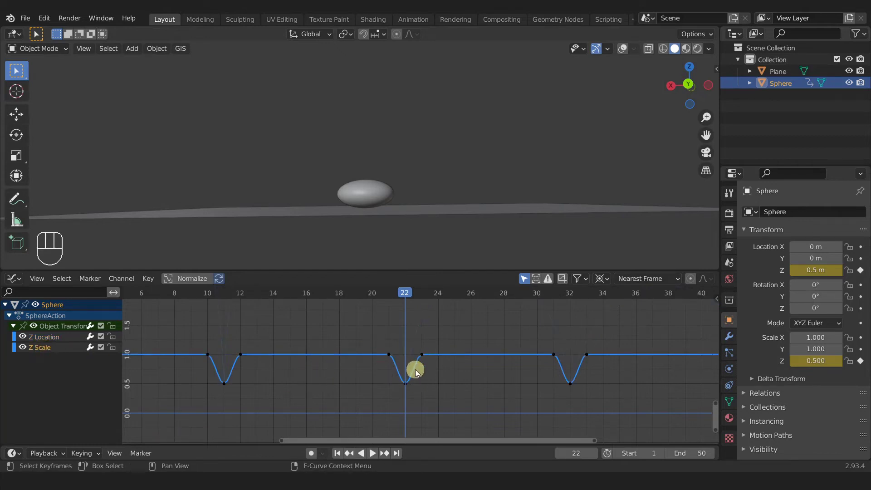
mouse_move(365, 206)
middle_down()
mouse_move(355, 203)
mouse_move(368, 221)
middle_up()
key(space)
click(214, 325)
middle_drag(303, 263, 403, 170)
key(space)
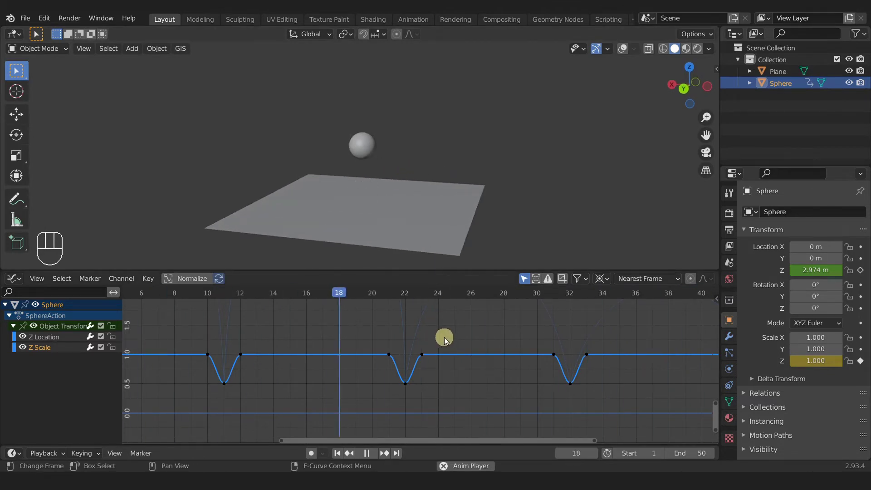
ctrl+middle_drag(511, 310, 481, 383)
key(space)
Examine the Z Location and Z Scale curves together, and play the bounce from the beginning.
click(56, 339)
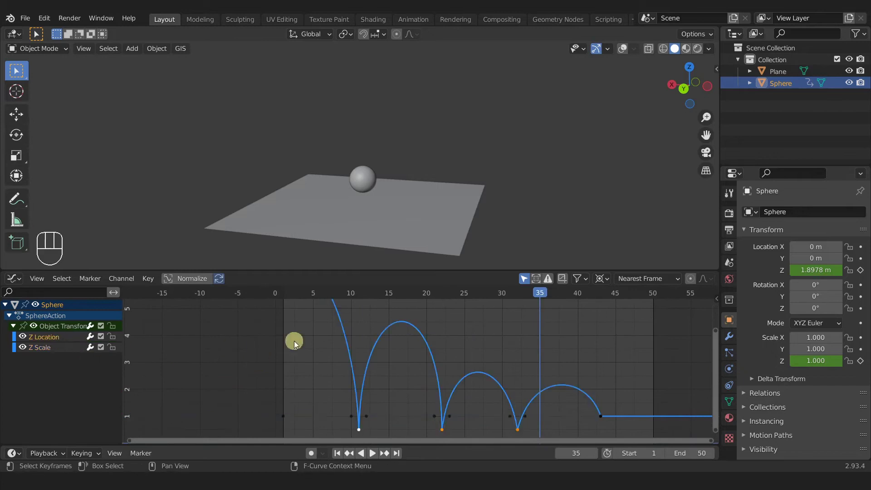
scroll(334, 334, down, 2)
shift+click(41, 348)
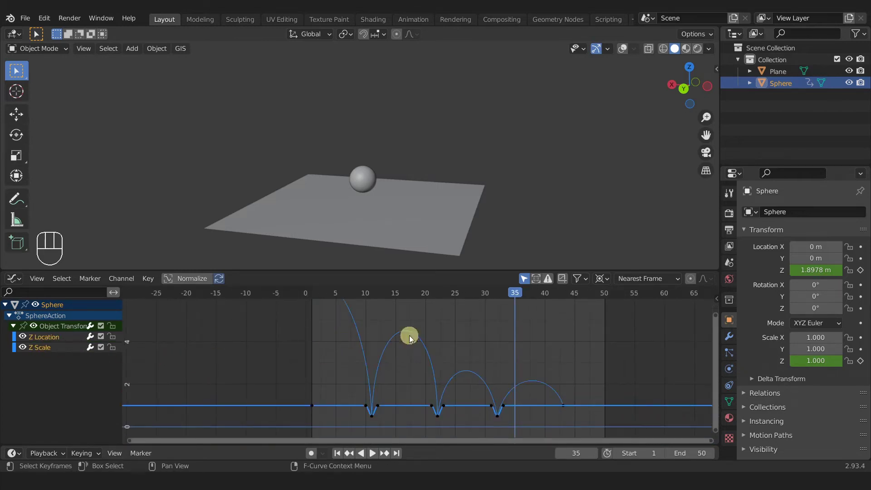
drag(518, 295, 317, 296)
scroll(345, 317, down, 2)
click(374, 334)
key(space)
key(space)
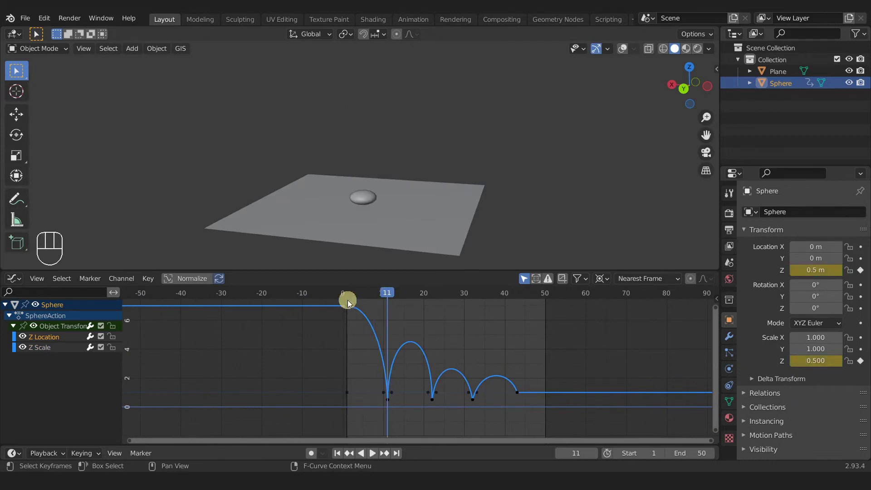
Scrub through the bounces at frames 11, 22 and 32 and inspect the ball's squash up close at frame 32.
key(shift+Left)
key(space)
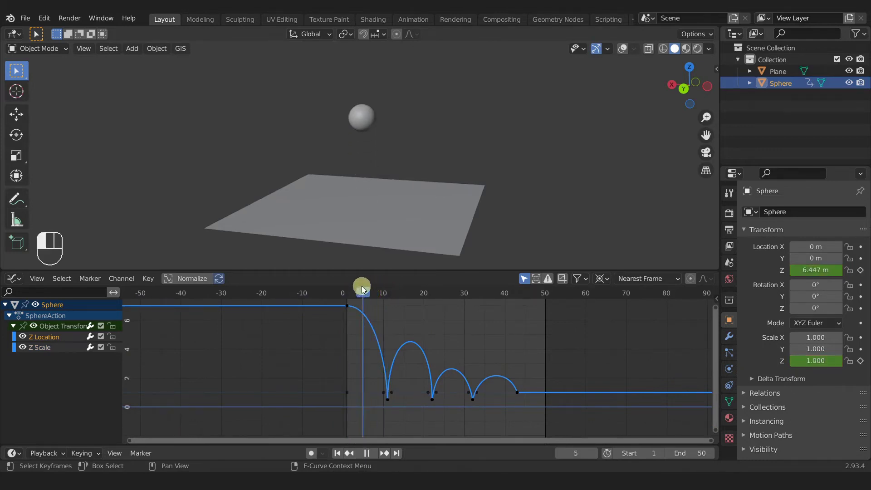
drag(389, 297, 435, 303)
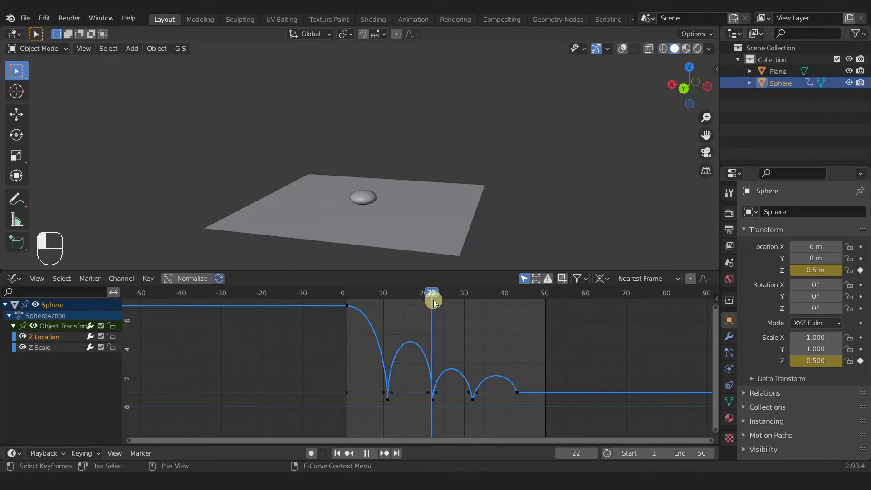
drag(434, 303, 473, 308)
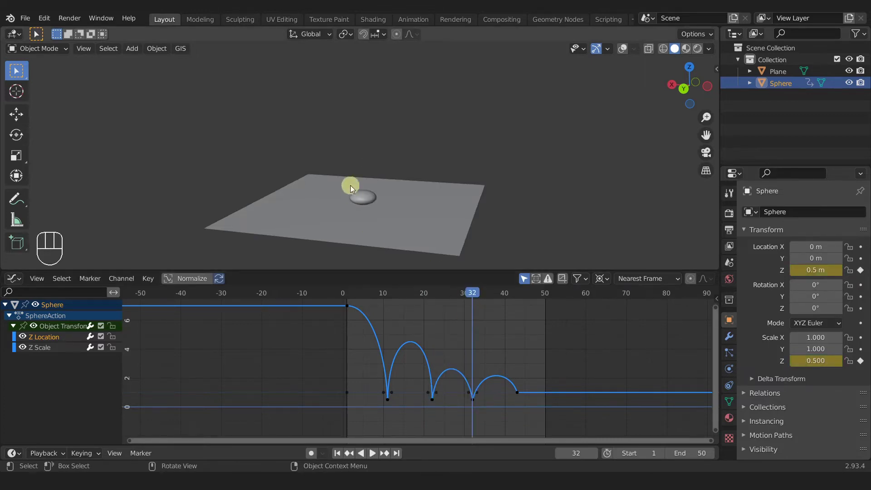
scroll(350, 185, up, 3)
shift+middle_drag(374, 194, 334, 154)
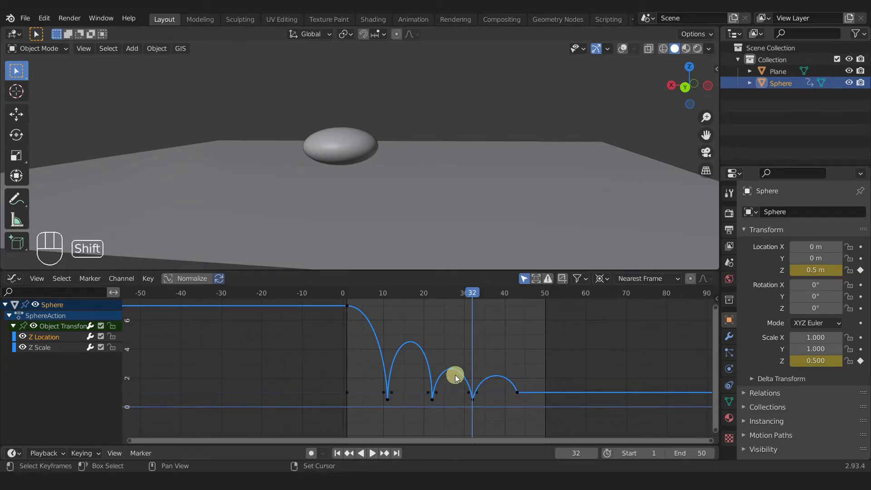
Raise the Z Location and Z Scale keys at frame 32 together along the value axis to about 0.74.
key(shift+b)
drag(456, 367, 489, 410)
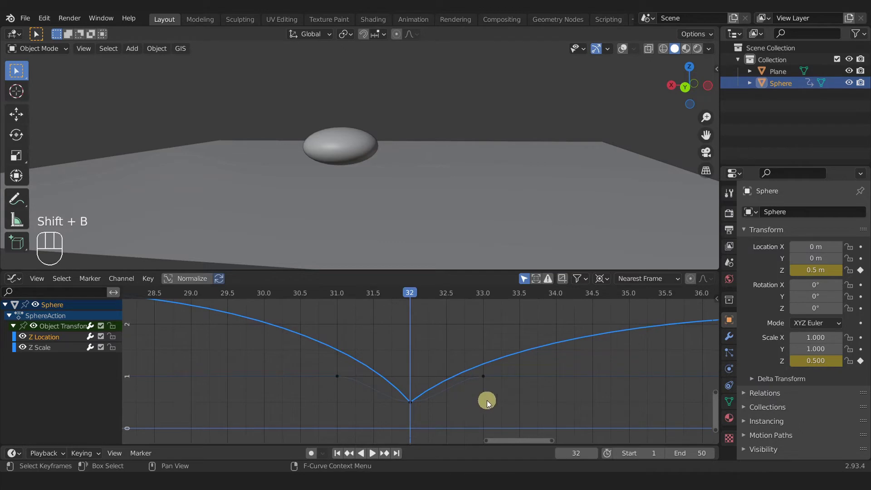
ctrl+middle_drag(481, 398, 436, 390)
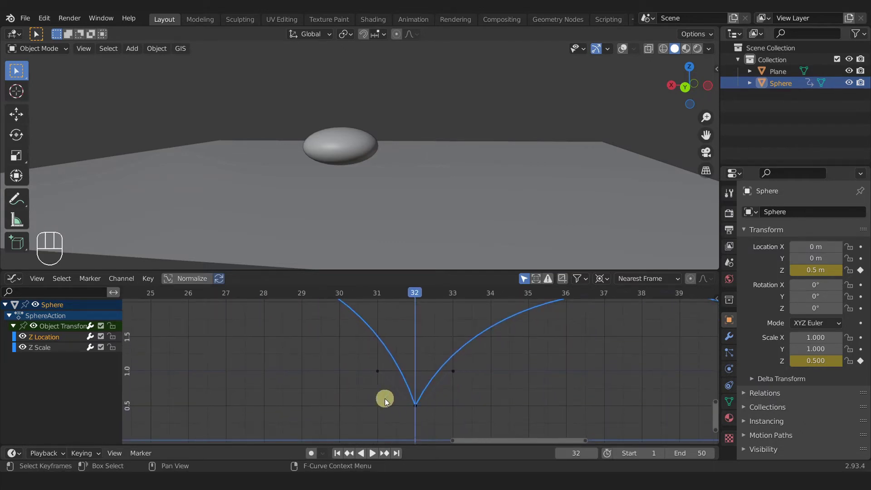
drag(369, 392, 441, 414)
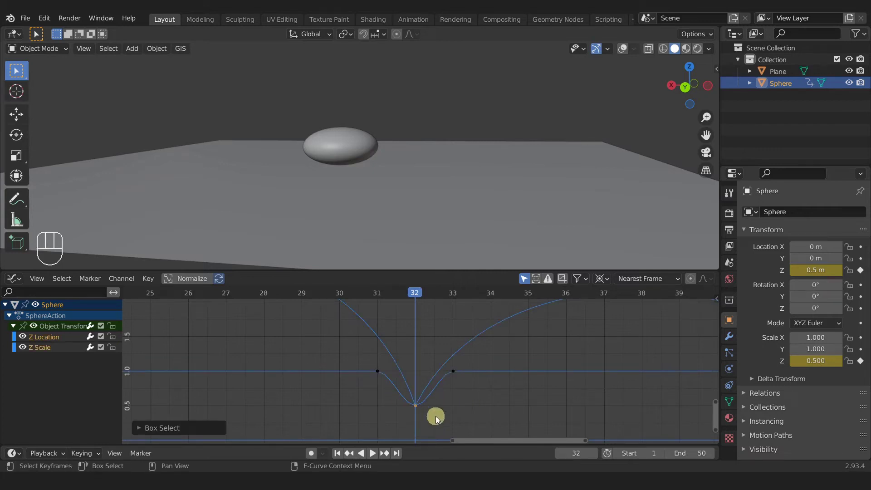
key(g)
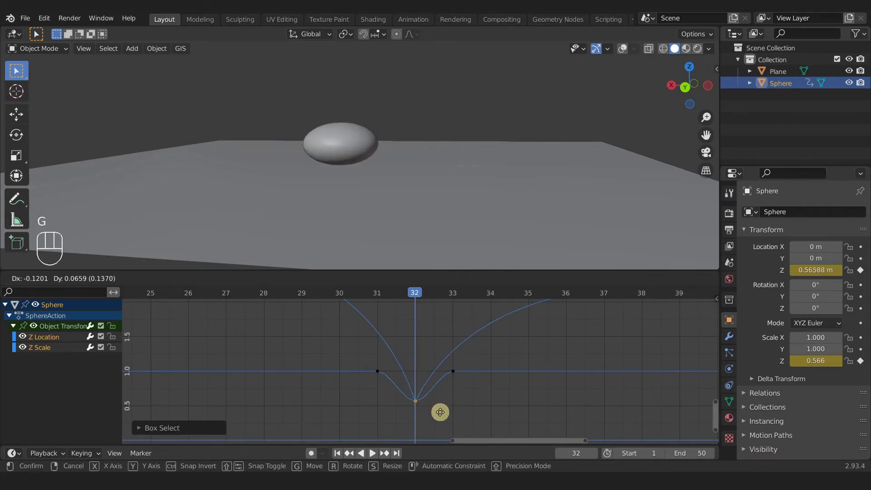
key(y)
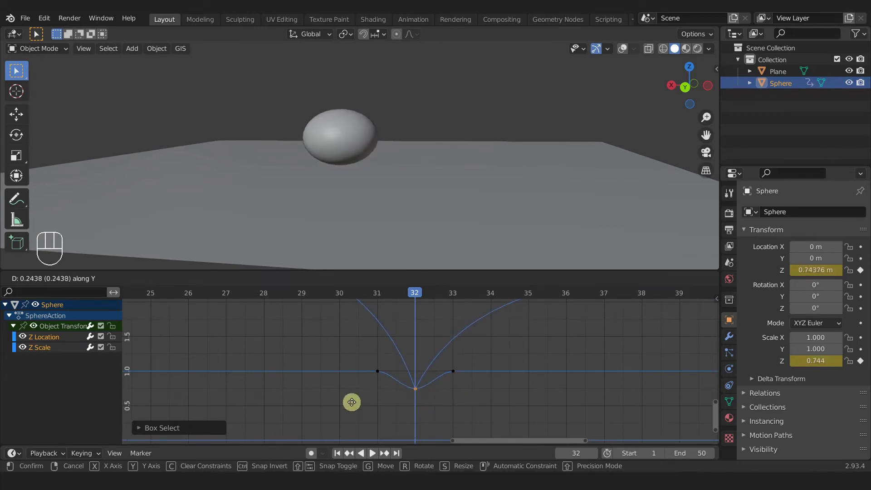
key(g)
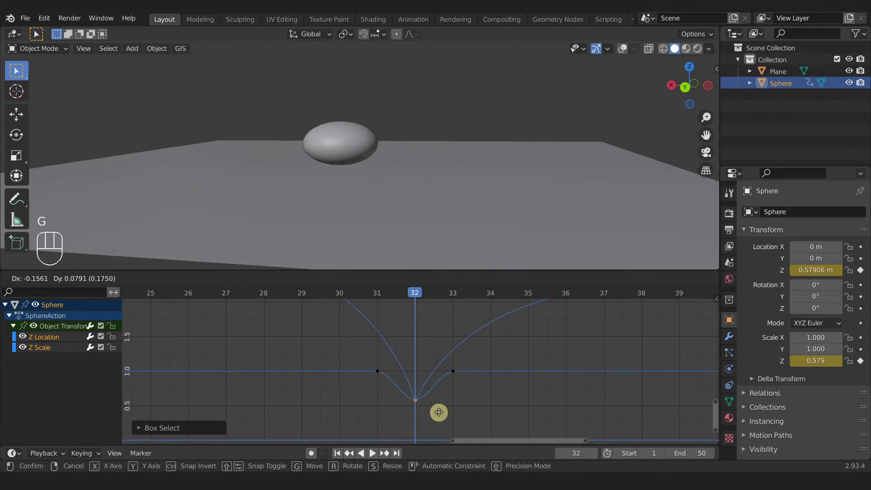
key(y)
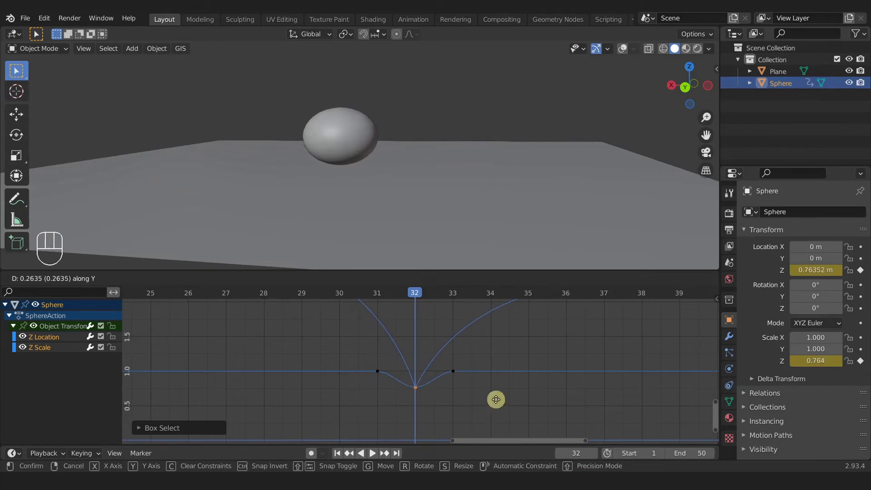
key(g)
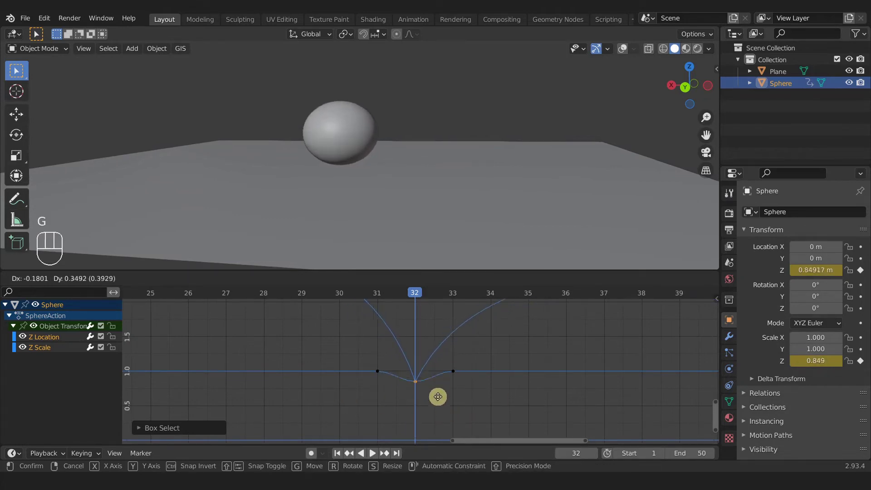
key(y)
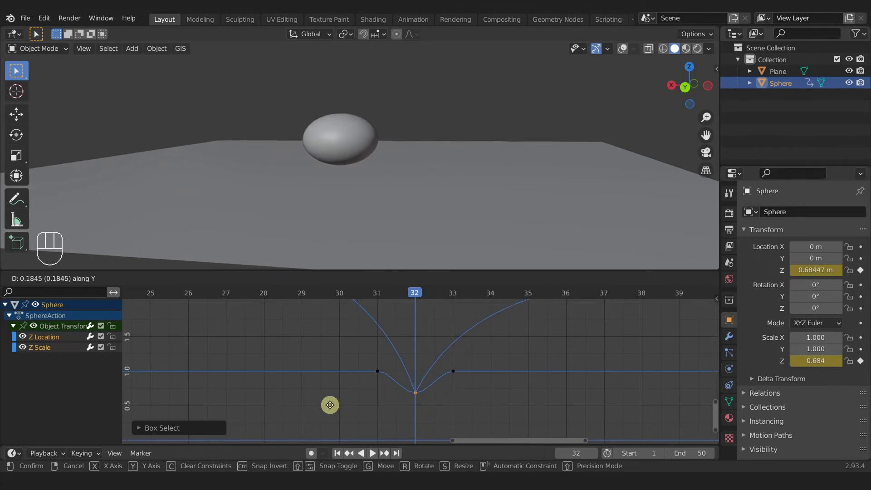
key(g)
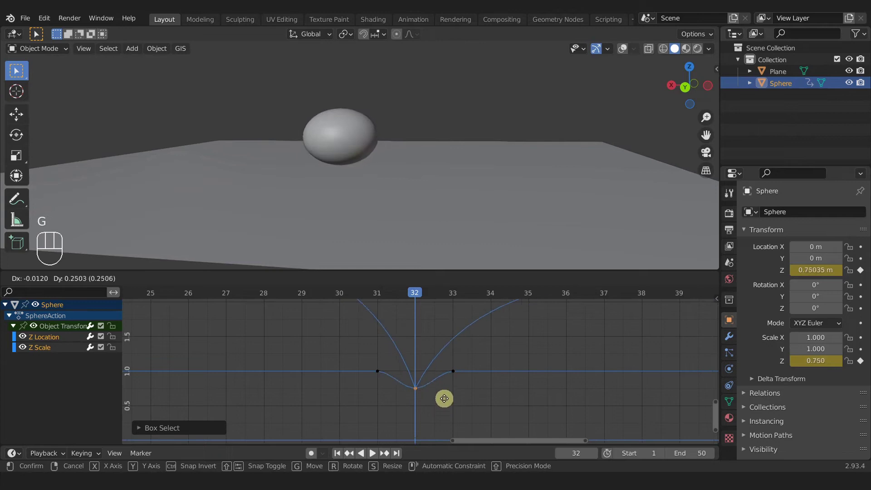
key(y)
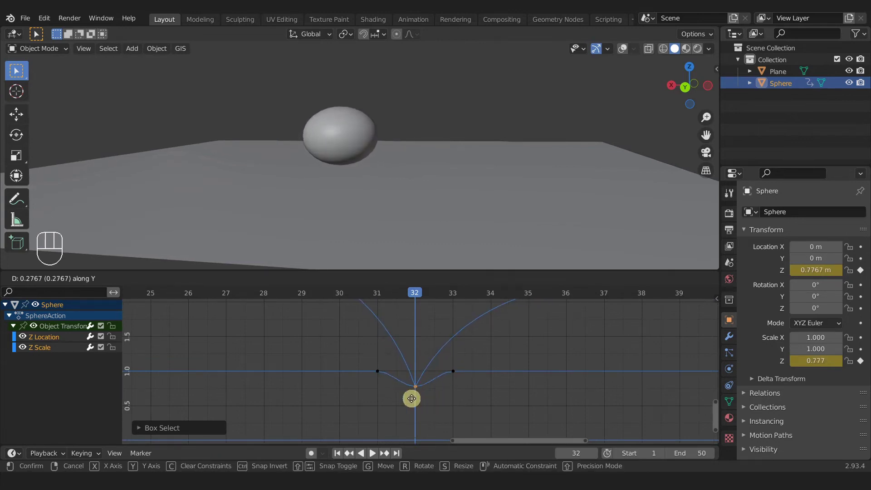
click(447, 401)
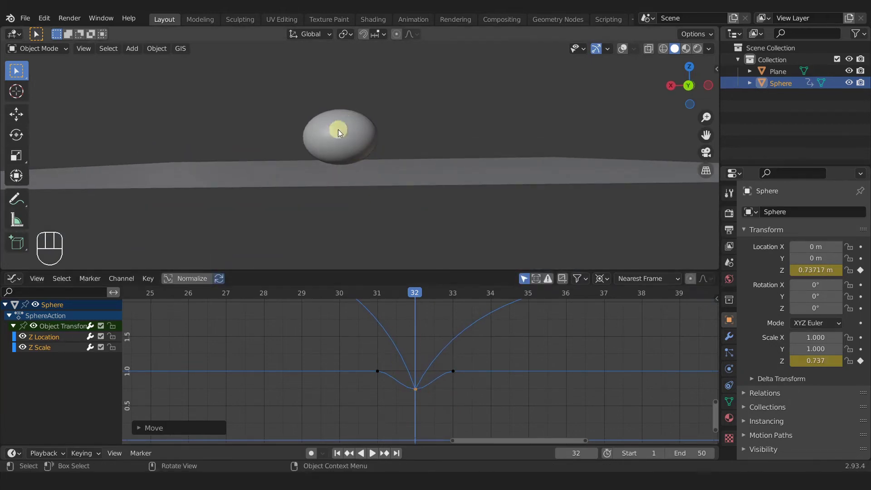
Play the animation and inspect the reduced squash at frame 32 against the other bounces, then return to frame 1.
middle_drag(343, 123, 350, 136)
scroll(340, 328, down, 3)
key(Left)
scroll(341, 328, down, 2)
mouse_move(407, 305)
mouse_down()
mouse_move(322, 295)
mouse_move(234, 299)
mouse_move(413, 307)
mouse_up()
key(space)
middle_drag(398, 91, 400, 146)
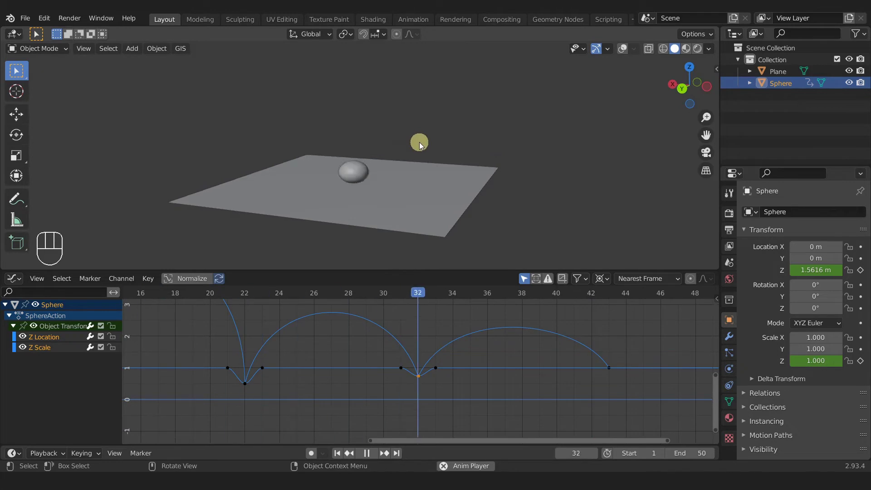
scroll(327, 350, down, 5)
scroll(352, 371, up, 1)
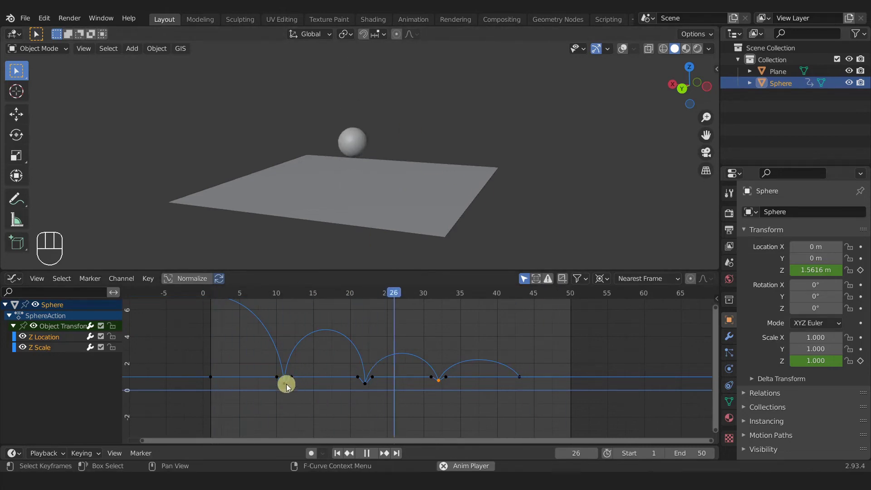
click(337, 453)
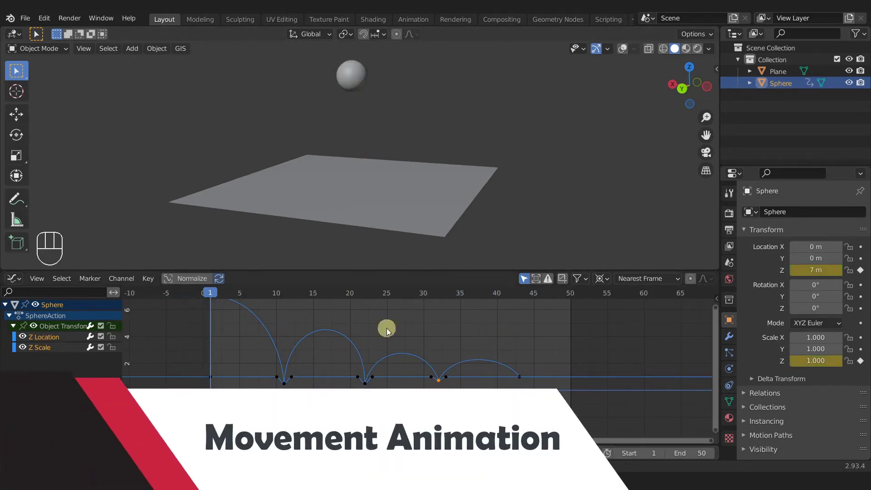
Set up a front orthographic view of the sphere with the Move tool active and viewport overlays shown.
middle_drag(333, 180, 304, 165)
middle_drag(455, 175, 403, 158)
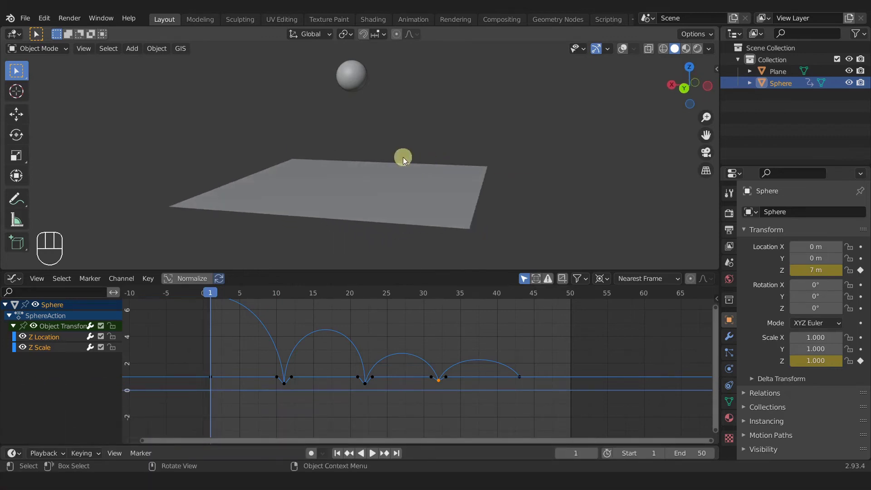
click(19, 115)
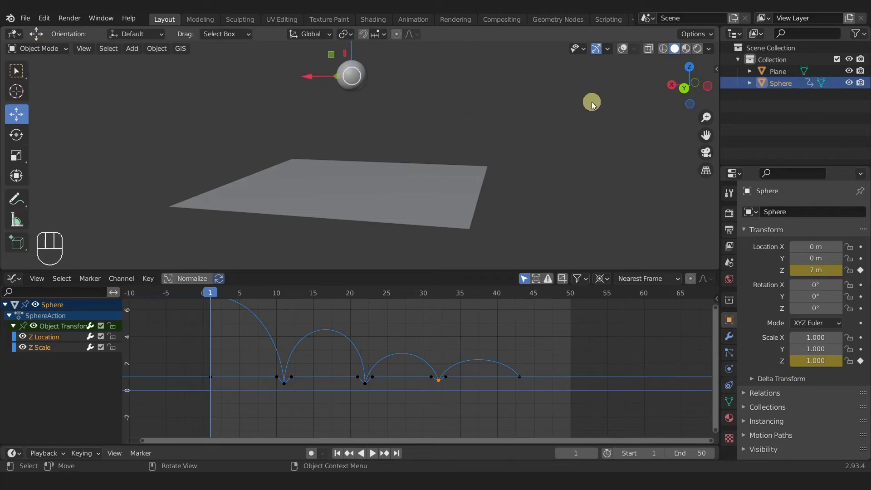
click(696, 81)
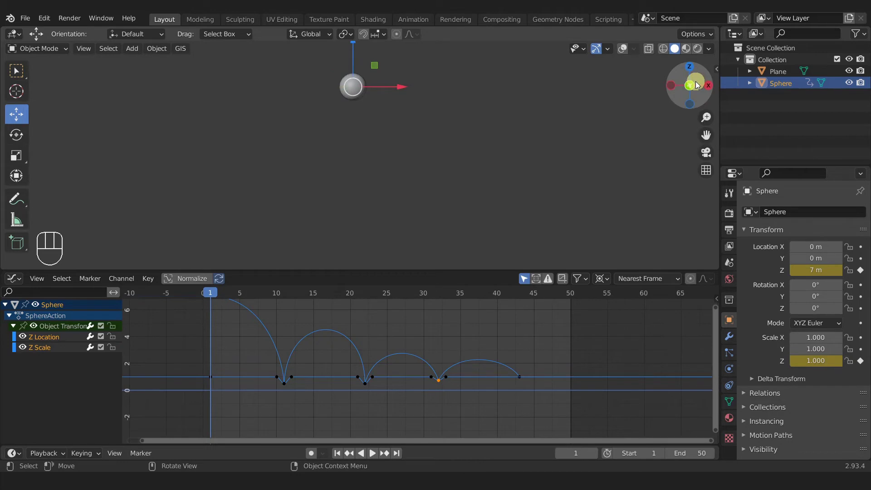
shift+middle_drag(449, 127, 451, 177)
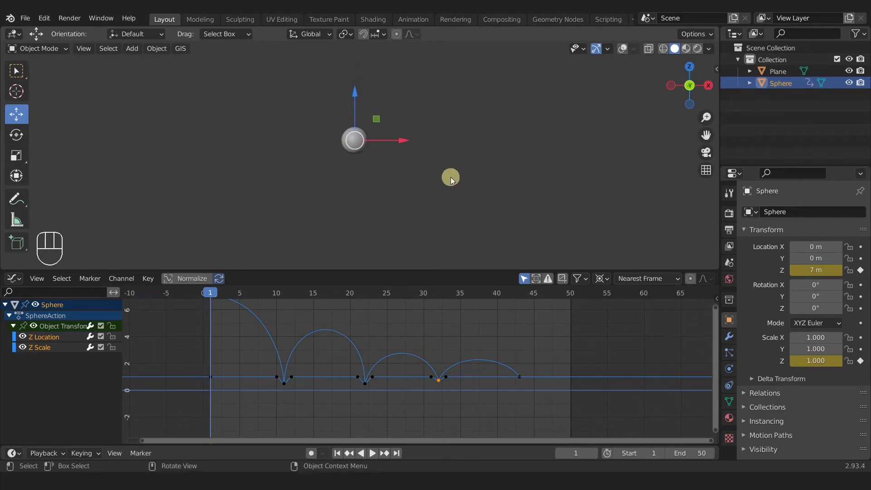
click(623, 49)
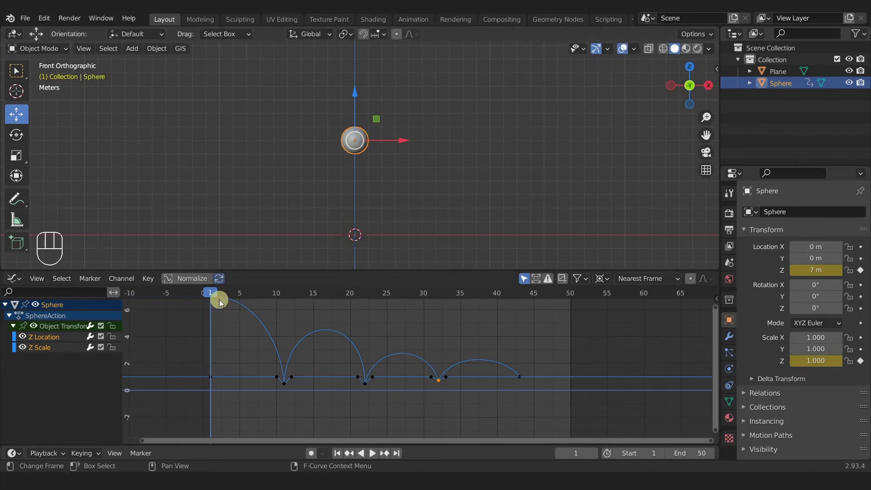
Keyframe the sphere's X Location at 0 m on frame 1 and select the X Location curve.
drag(211, 292, 218, 325)
middle_drag(230, 330, 248, 359)
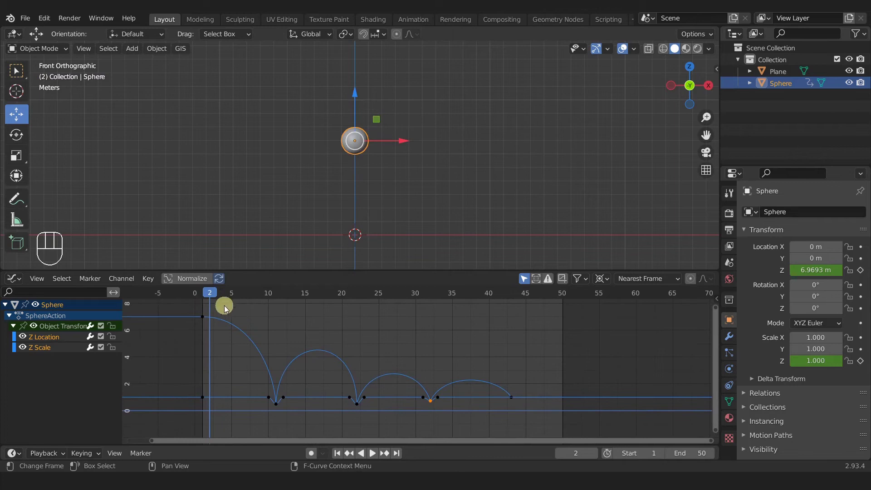
key(shift+Left)
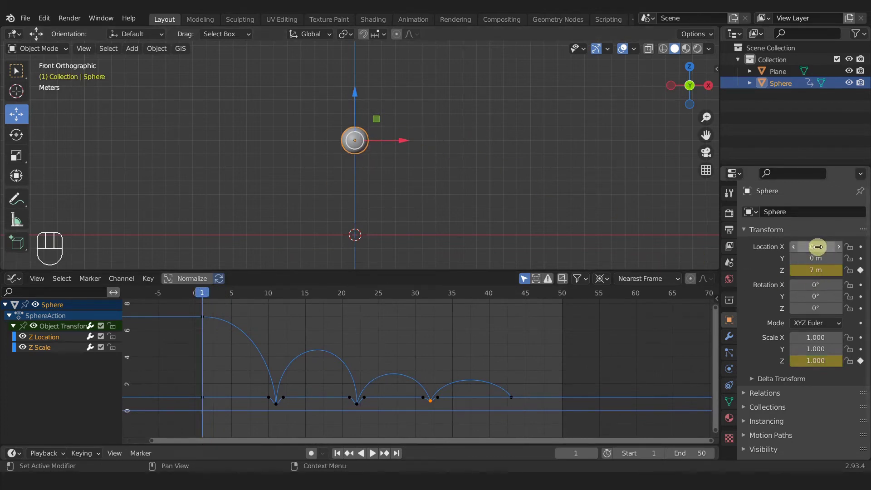
click(861, 247)
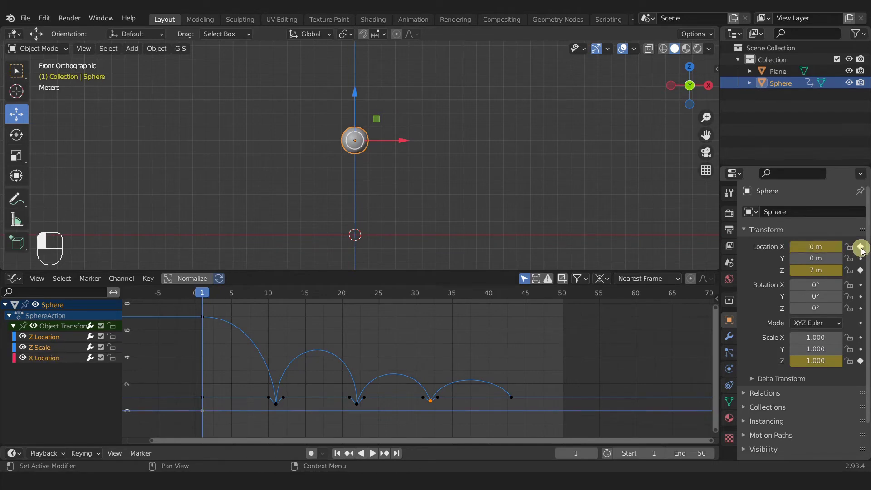
click(40, 359)
click(193, 414)
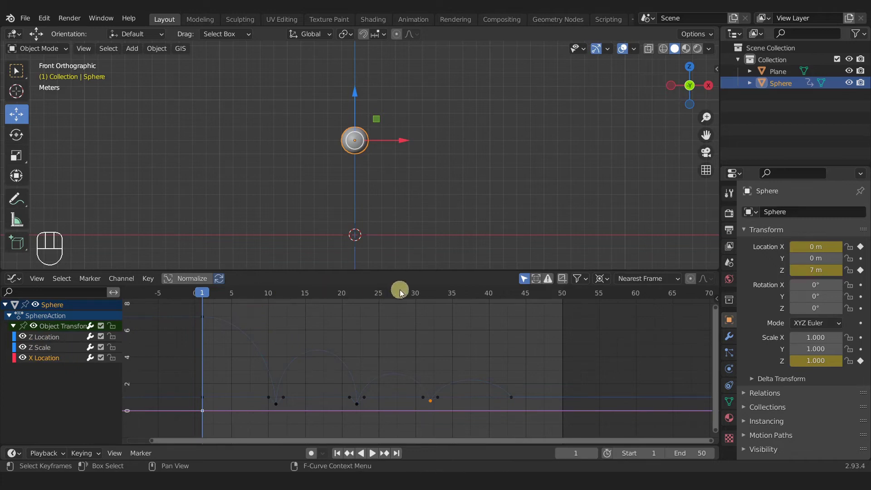
Move the sphere along X at frame 43, set its X Location to 14 m and keyframe it.
drag(492, 292, 514, 296)
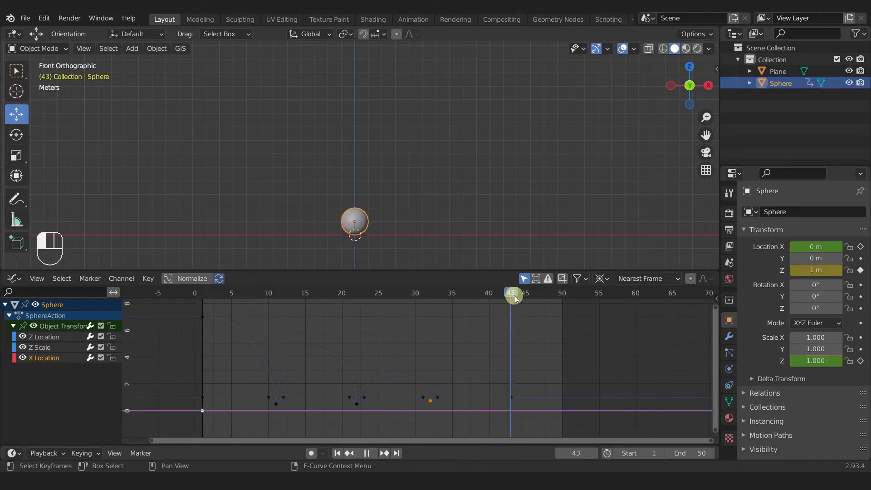
click(513, 394)
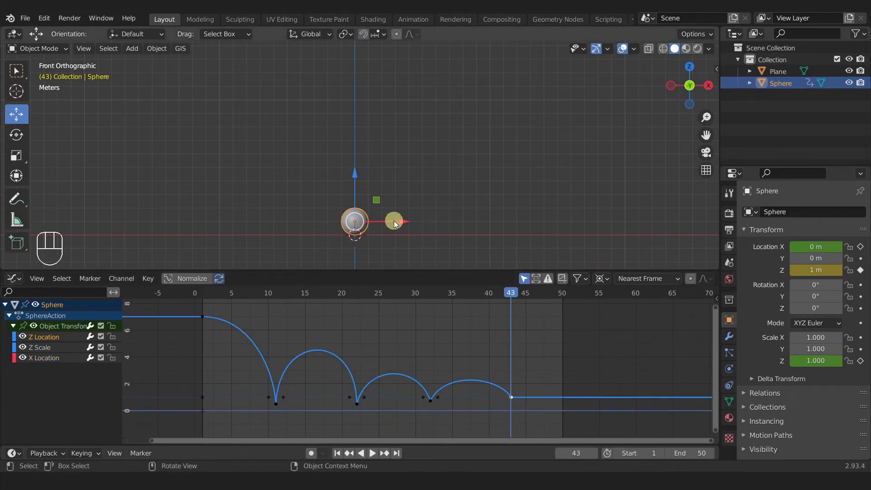
drag(405, 223, 607, 219)
drag(809, 249, 832, 248)
click(823, 247)
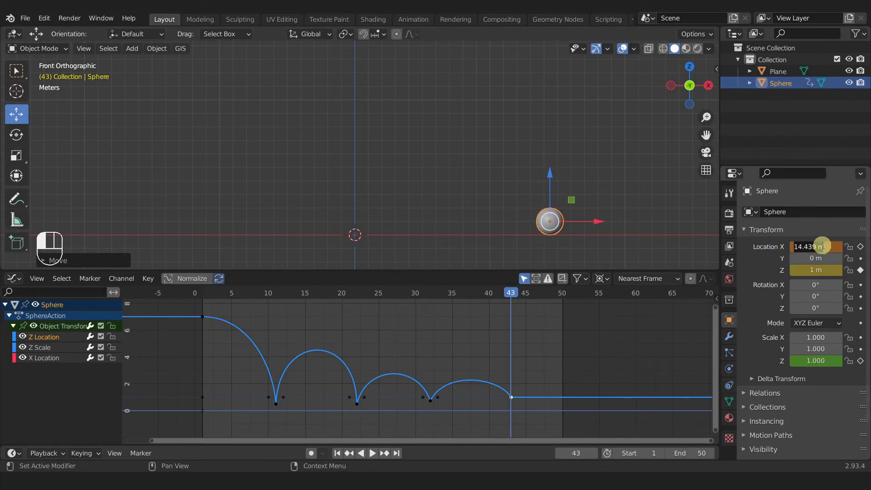
text(14)
key(Return)
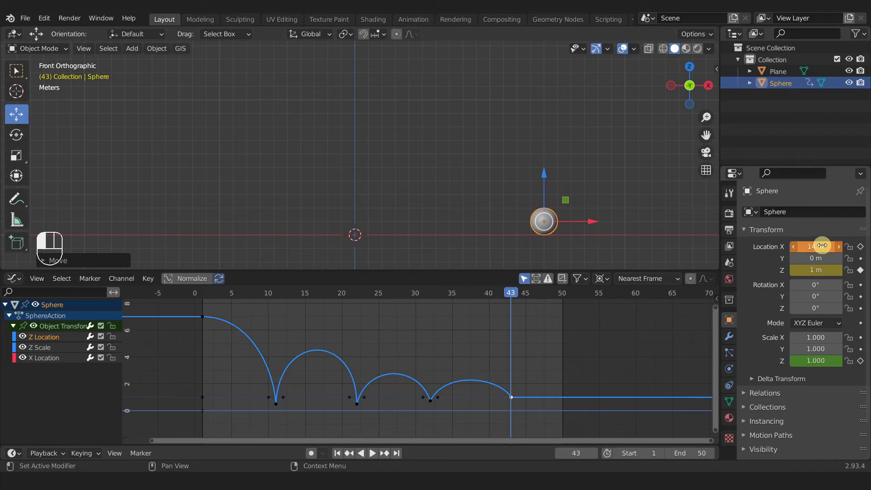
click(861, 246)
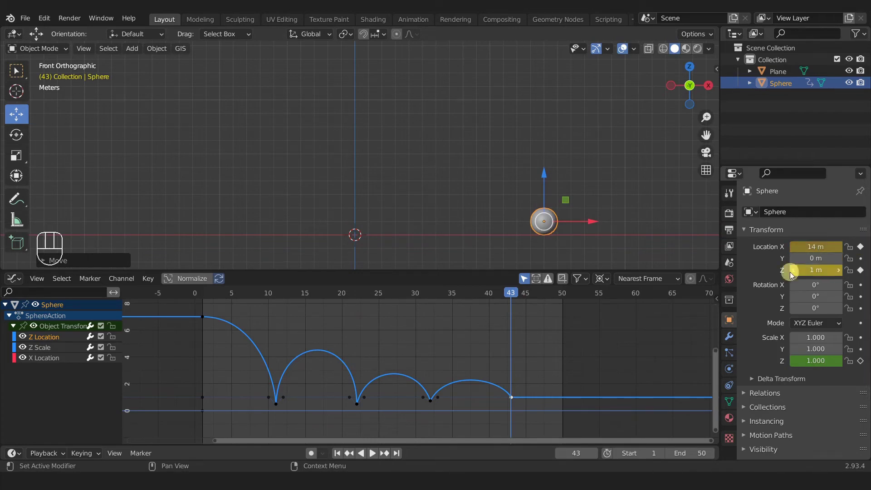
Show the whole X Location curve and play the ball's sideways bounce, viewing it in perspective.
click(47, 357)
ctrl+middle_drag(344, 377, 333, 404)
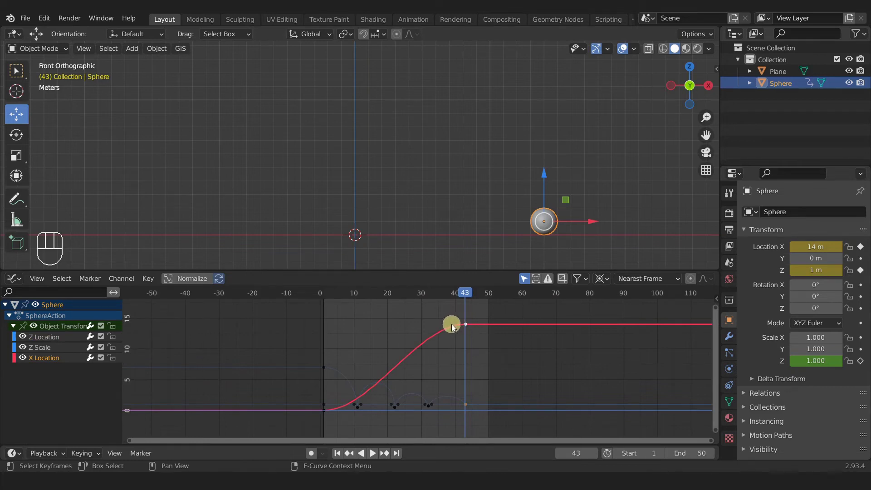
key(space)
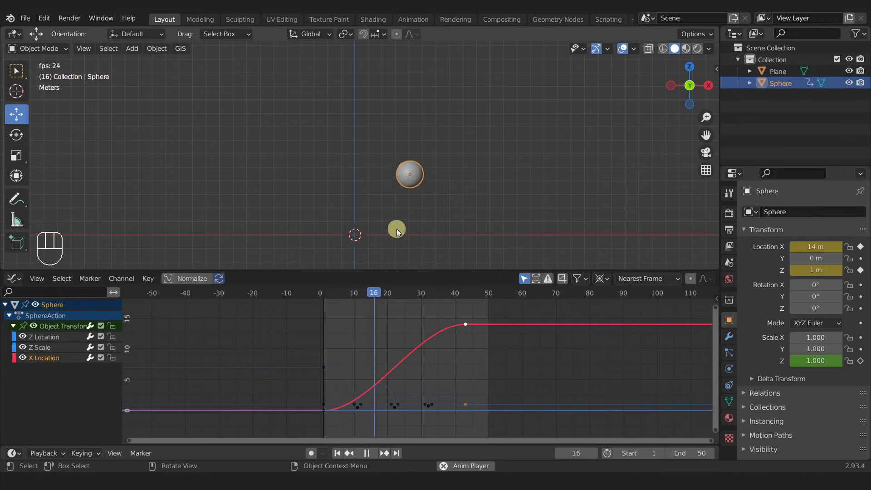
middle_drag(397, 219, 397, 240)
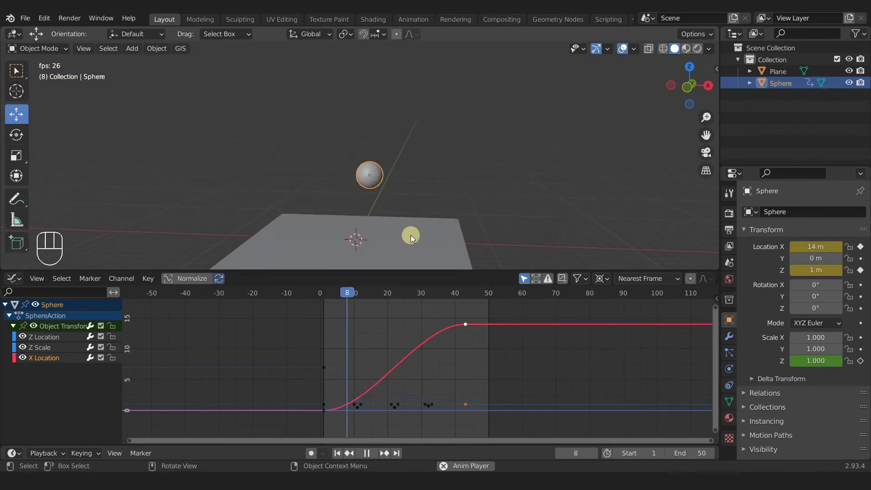
Hide the plane and watch the ball bounce along the X axis, then stop playback.
click(849, 71)
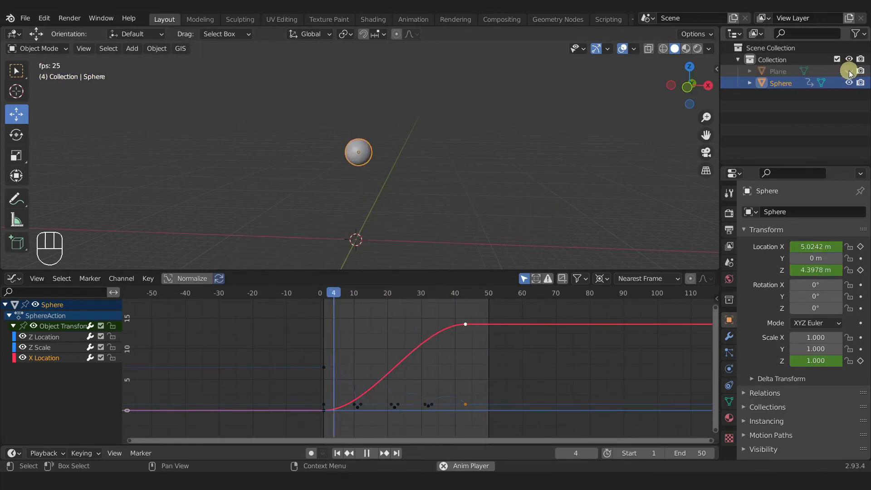
shift+middle_drag(451, 224, 456, 193)
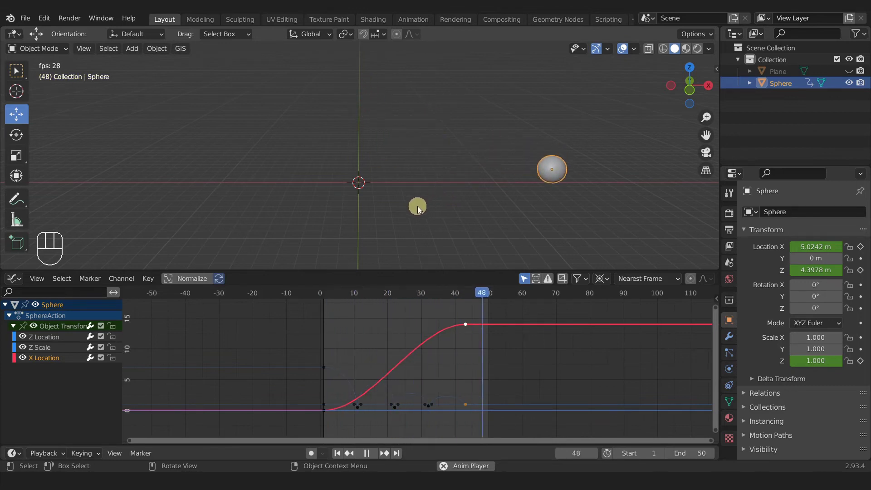
shift+middle_drag(540, 179, 538, 204)
key(space)
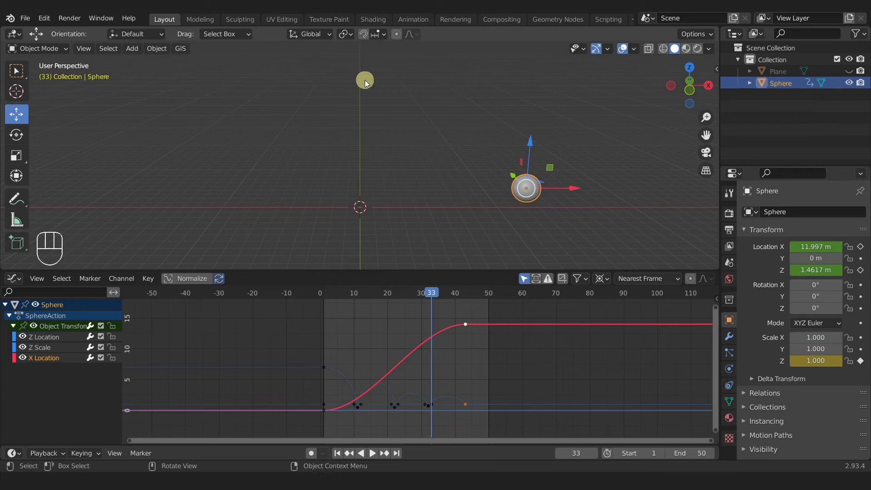
Orbit around the ball, switch to the top view and return to frame 1.
mouse_move(453, 209)
middle_down()
mouse_move(437, 197)
mouse_move(453, 193)
middle_up()
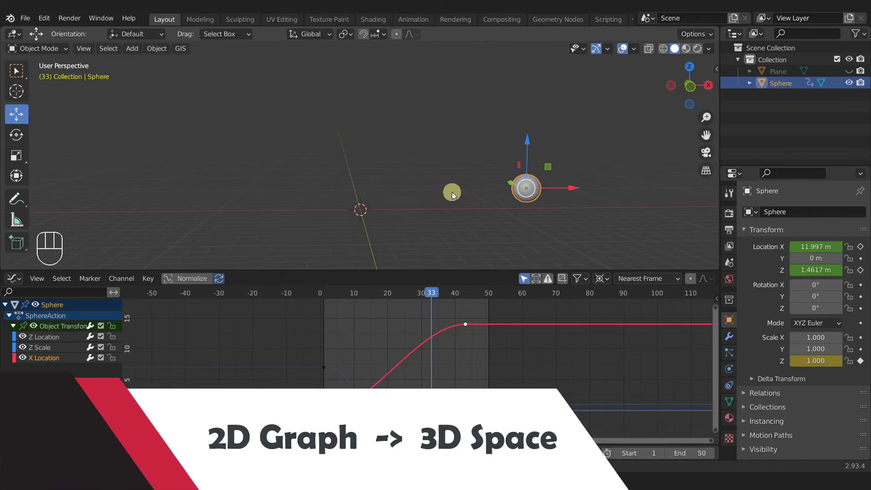
middle_drag(371, 211, 382, 237)
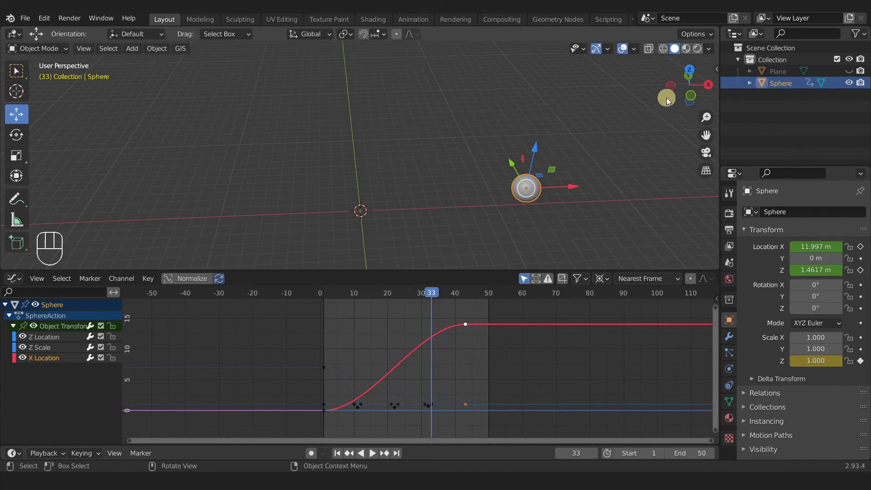
click(689, 71)
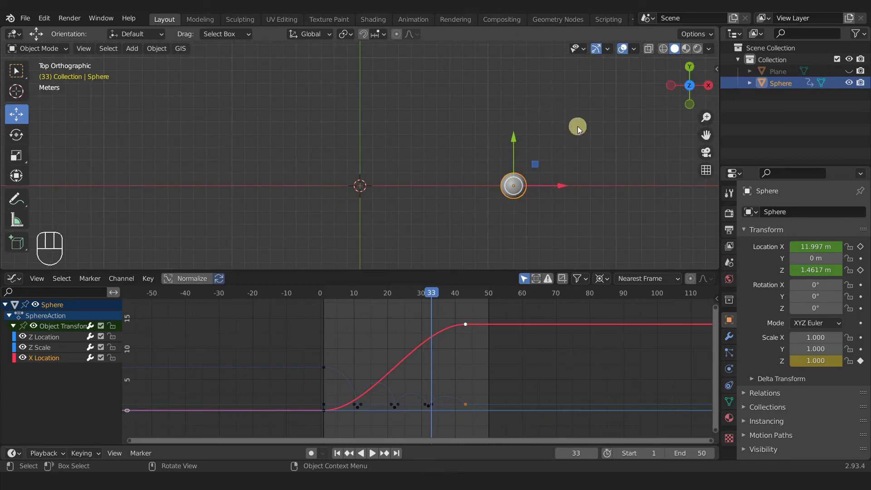
click(338, 453)
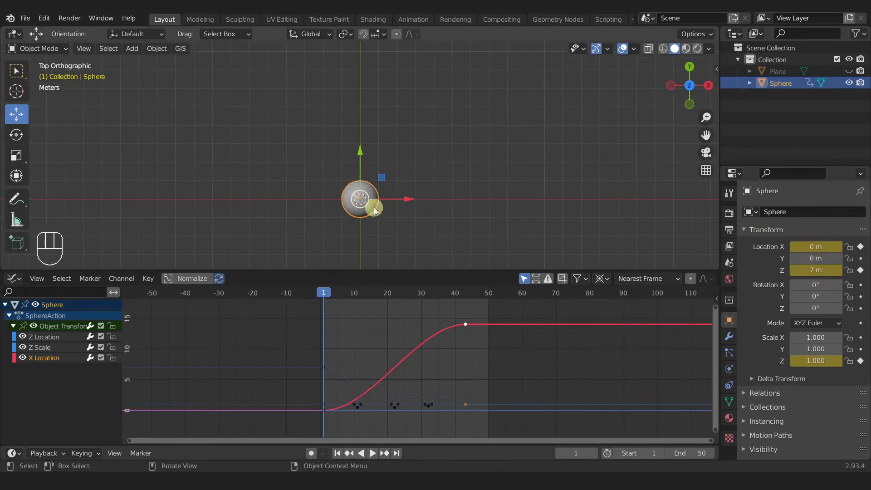
Slide the sphere along X at frame 1 and set its X Location to 5 m.
drag(813, 249, 854, 247)
drag(19, 250, 173, 255)
click(816, 248)
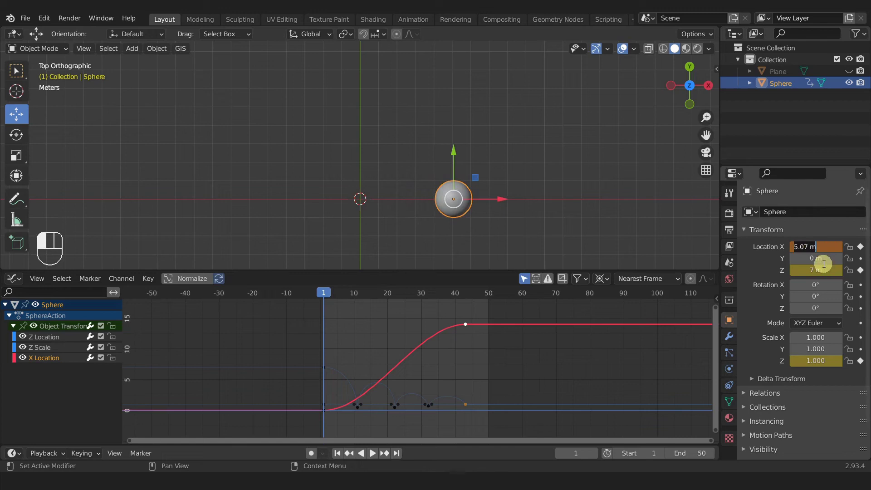
click(374, 192)
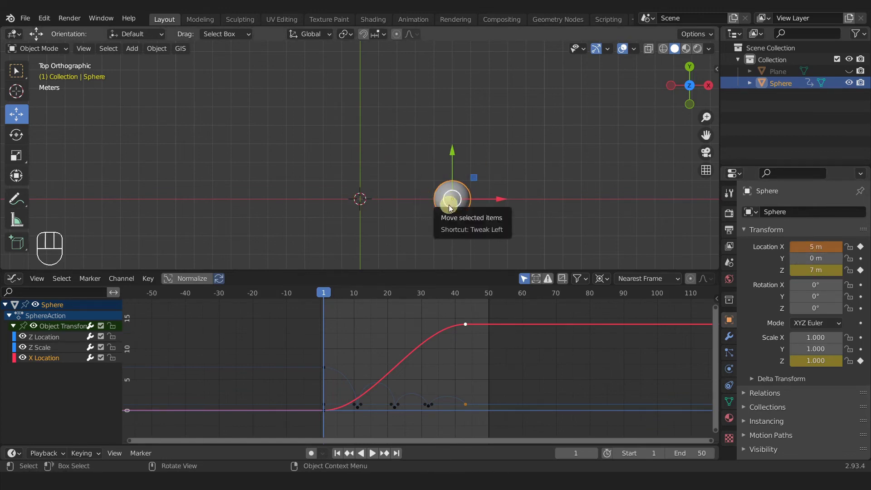
click(809, 248)
key(Return)
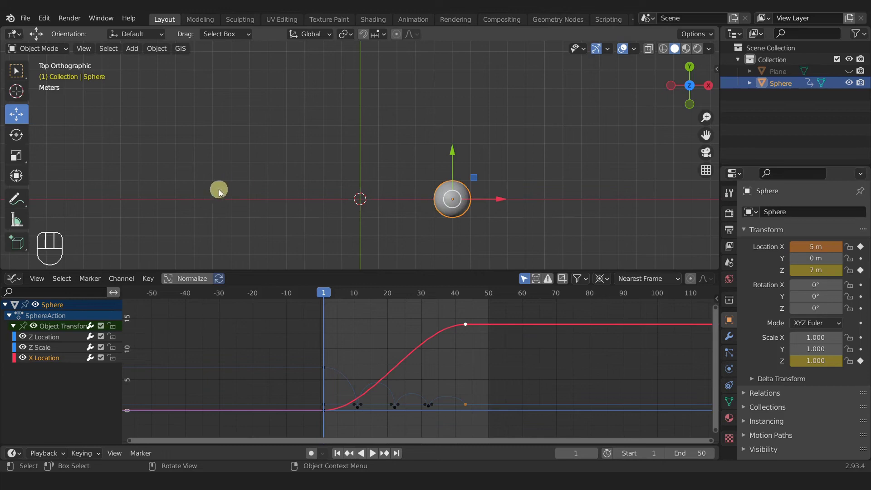
Set the sphere's X Location to -5 m and return it to 0 m.
click(807, 246)
click(796, 246)
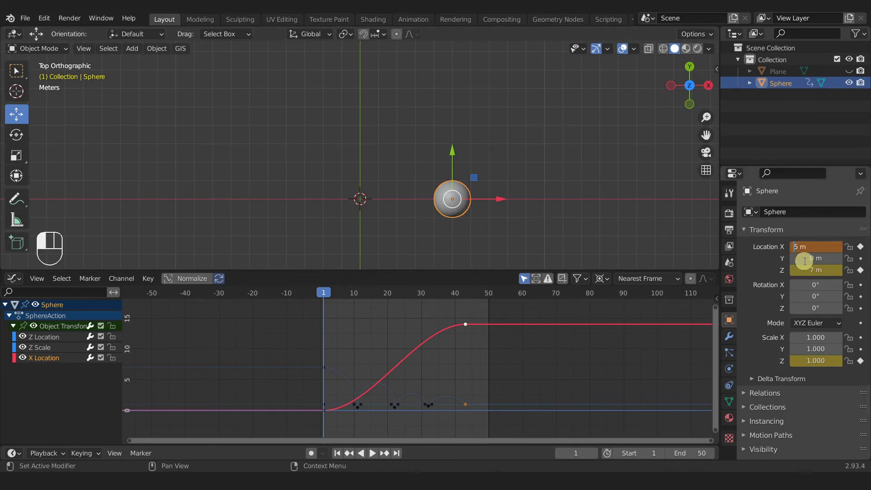
text(-)
key(Return)
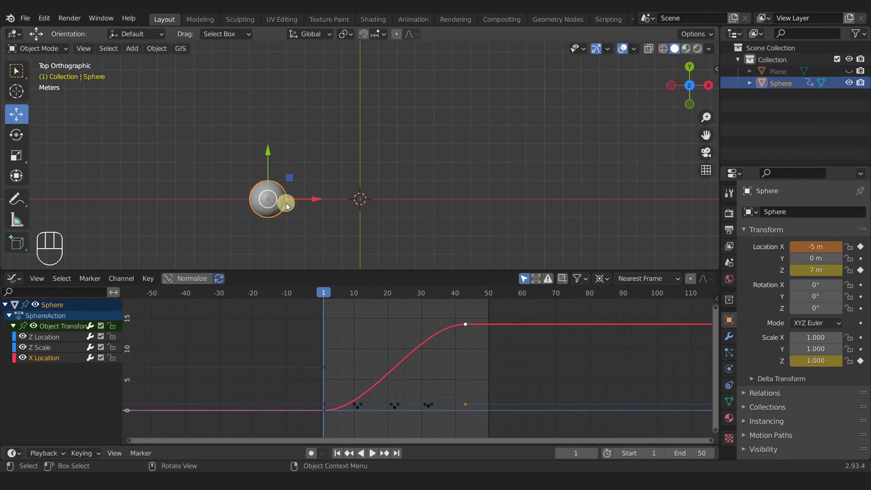
click(818, 247)
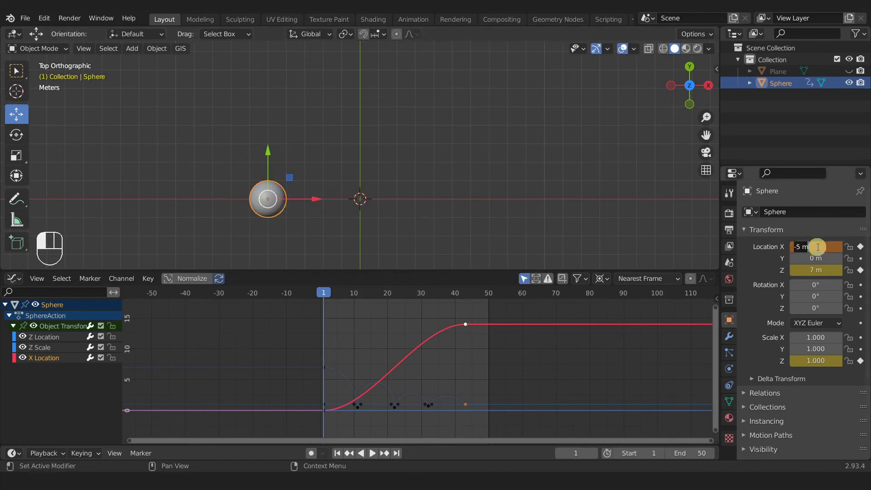
key(Return)
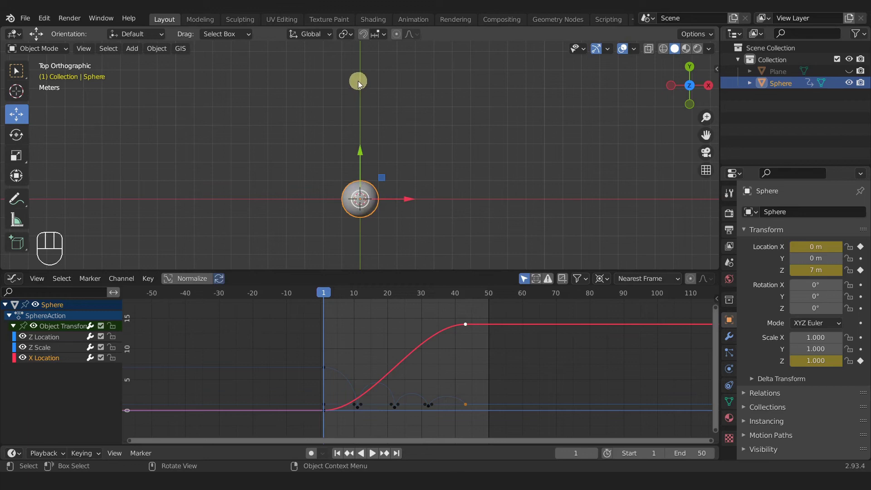
Set the sphere's Y Location to 5 m at frame 1.
click(809, 258)
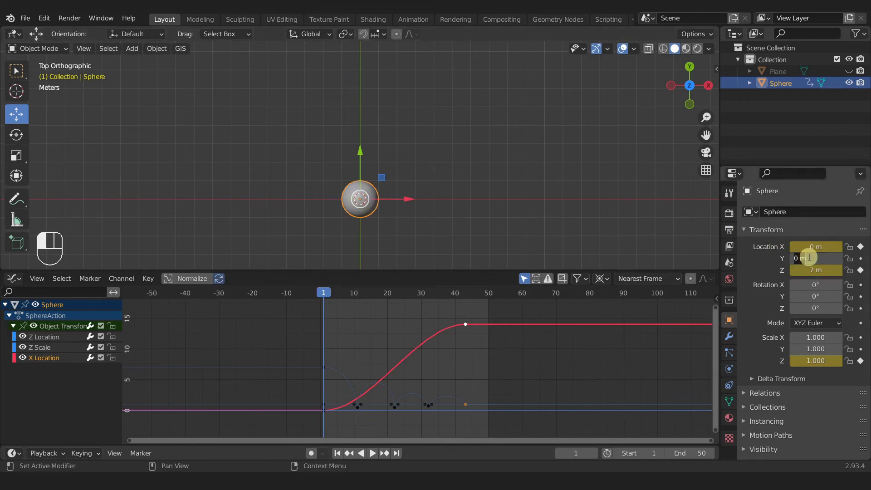
text(5)
key(Return)
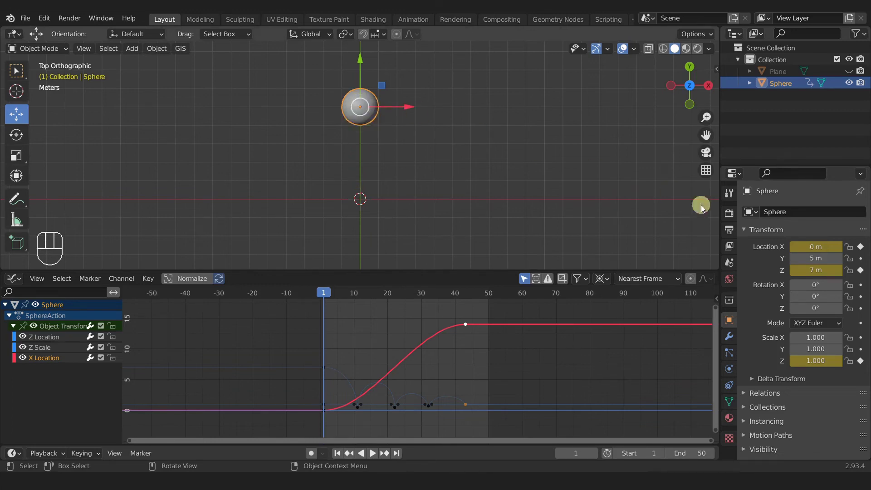
Set the sphere's Y Location to -5 m and return it to 0 m.
scroll(405, 175, down, 2)
shift+middle_drag(392, 187, 379, 153)
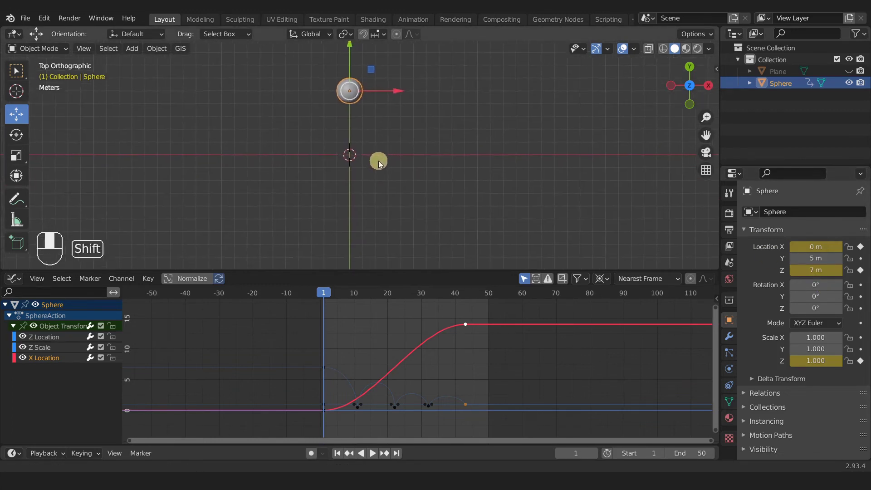
click(796, 258)
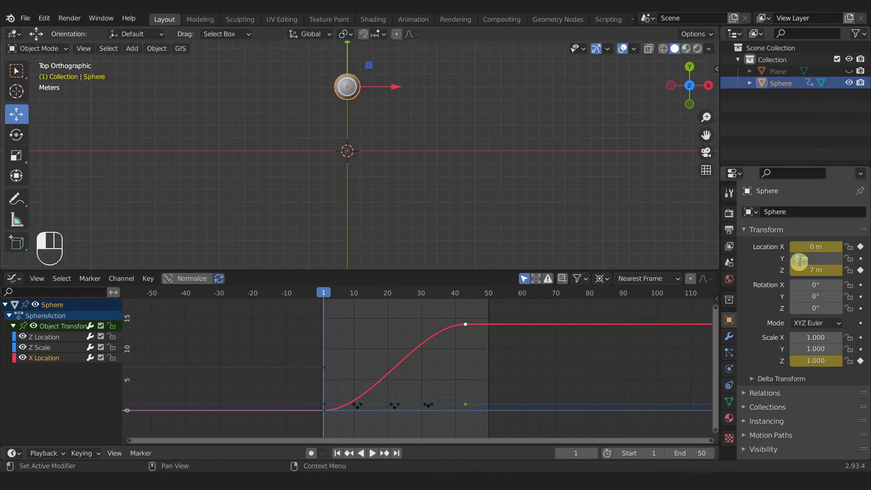
key(Return)
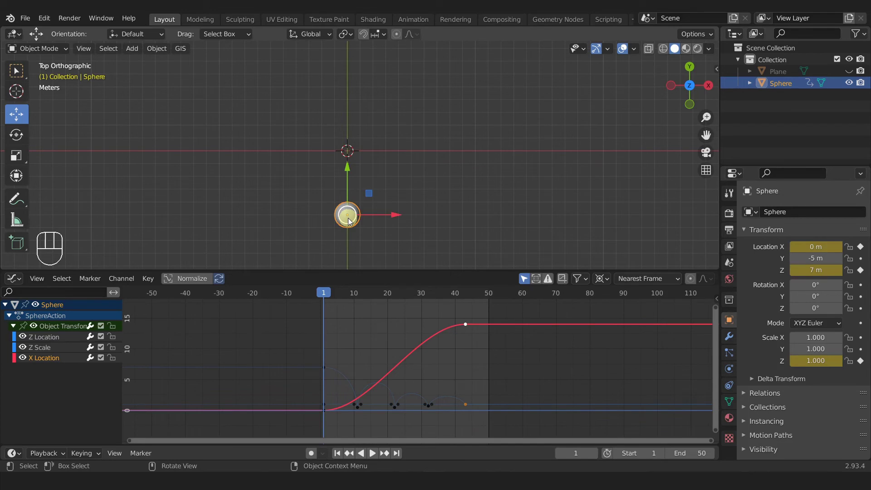
shift+middle_drag(349, 221, 358, 238)
text(0)
key(Return)
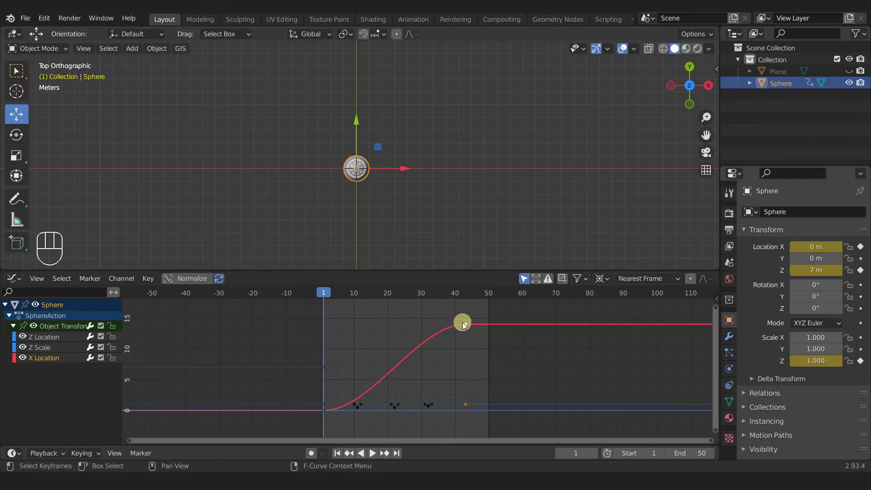
Play the X movement from the top view and scrub to the last X Location keyframe at frame 43.
scroll(468, 318, up, 2)
shift+scroll(474, 326, up, 2)
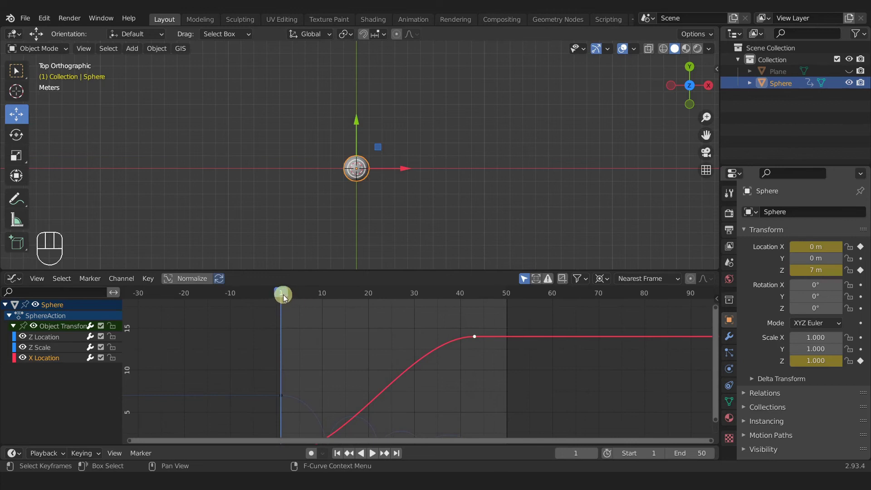
key(space)
mouse_move(473, 296)
mouse_down()
mouse_move(266, 305)
mouse_move(282, 306)
mouse_move(283, 294)
mouse_move(477, 303)
mouse_up()
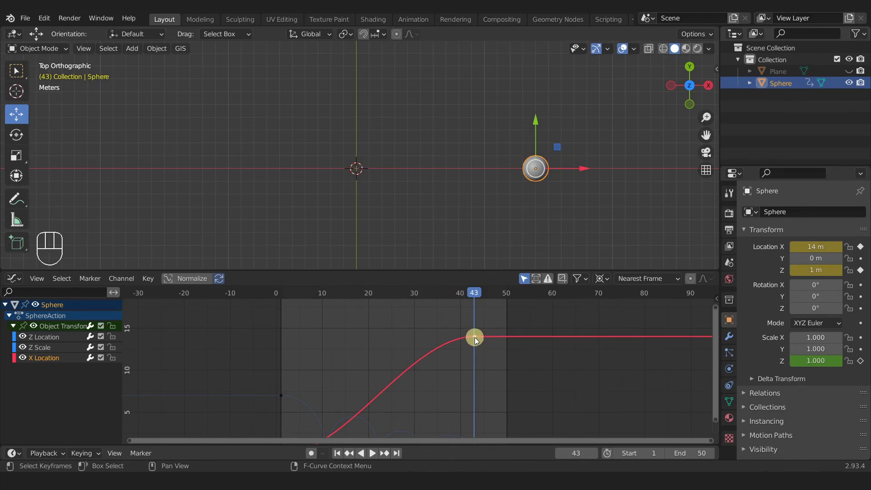
Move the frame 43 keyframe of the X Location curve vertically down to about 11.57 m.
middle_drag(478, 347, 472, 336)
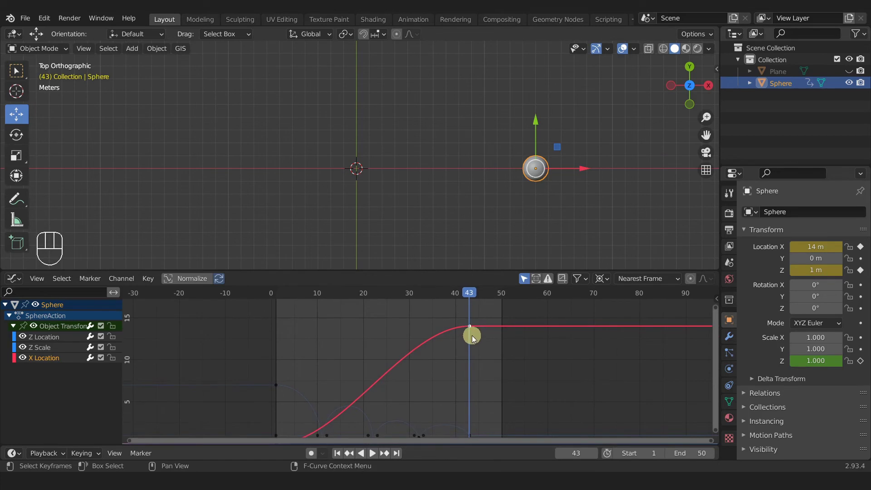
key(g)
middle_click(472, 338)
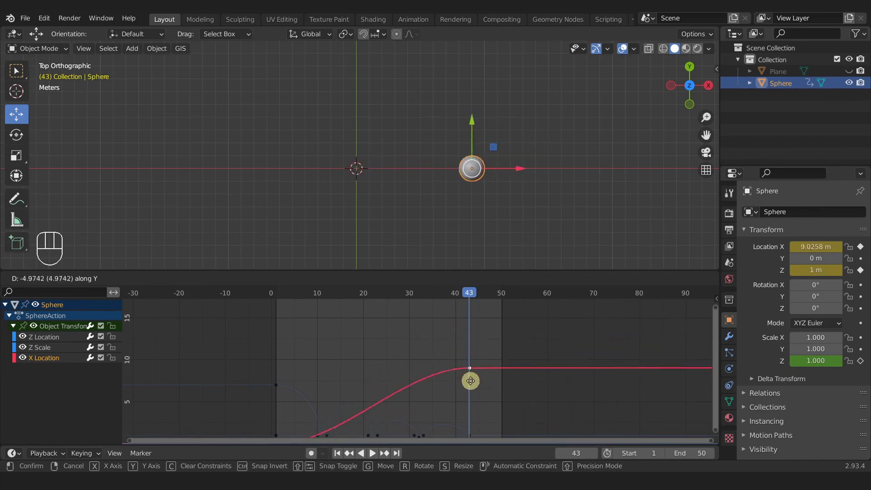
click(438, 355)
ctrl+middle_drag(375, 336, 455, 330)
key(ctrl+z)
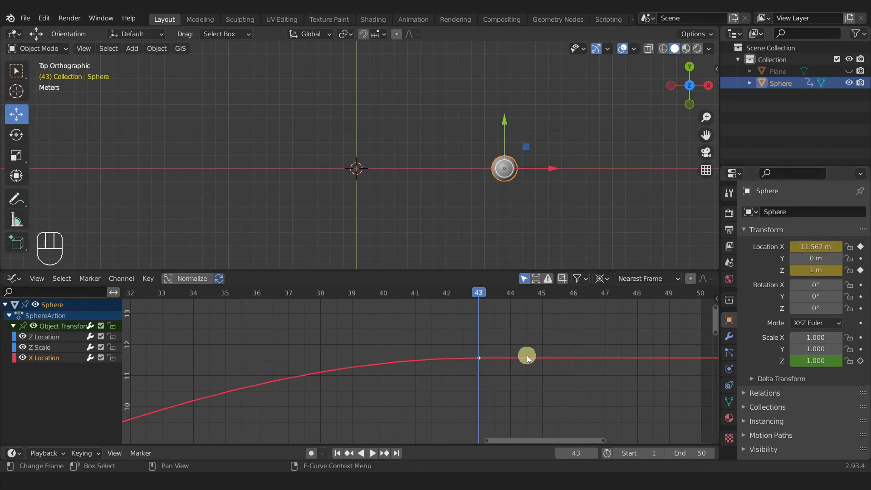
Show the graph's active keyframe properties and select only the X Location keyframe at frame 43.
key(n)
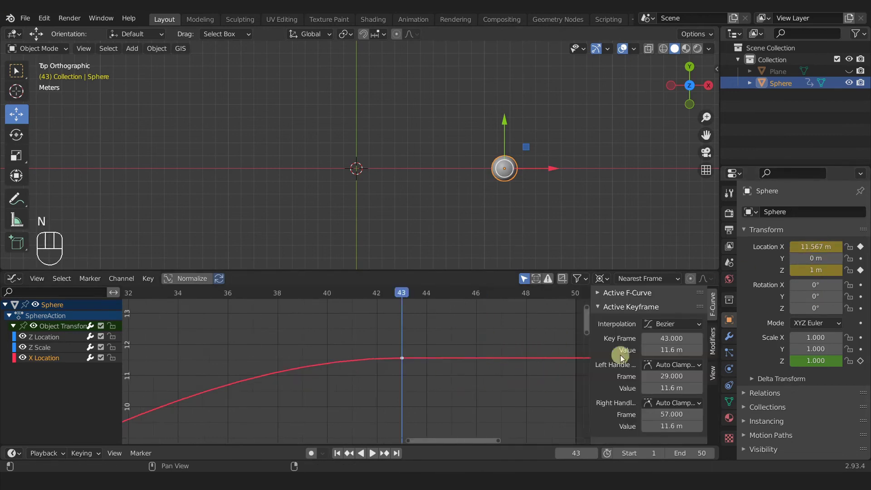
click(619, 313)
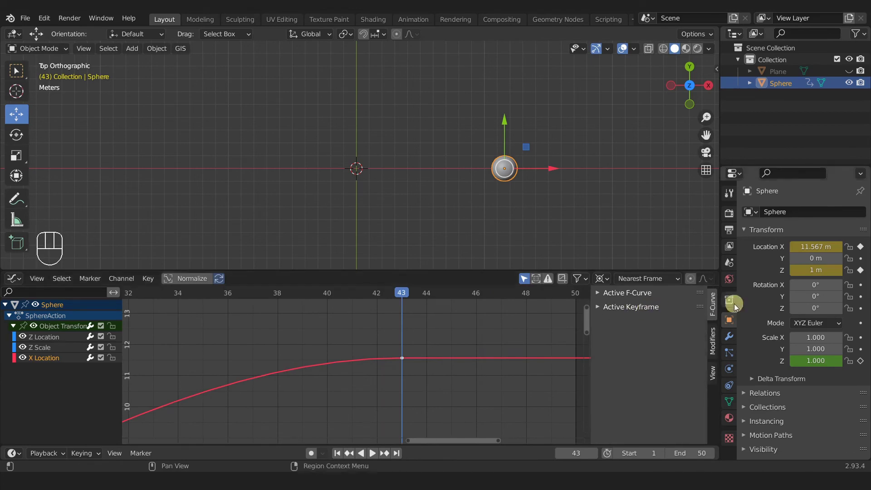
click(712, 305)
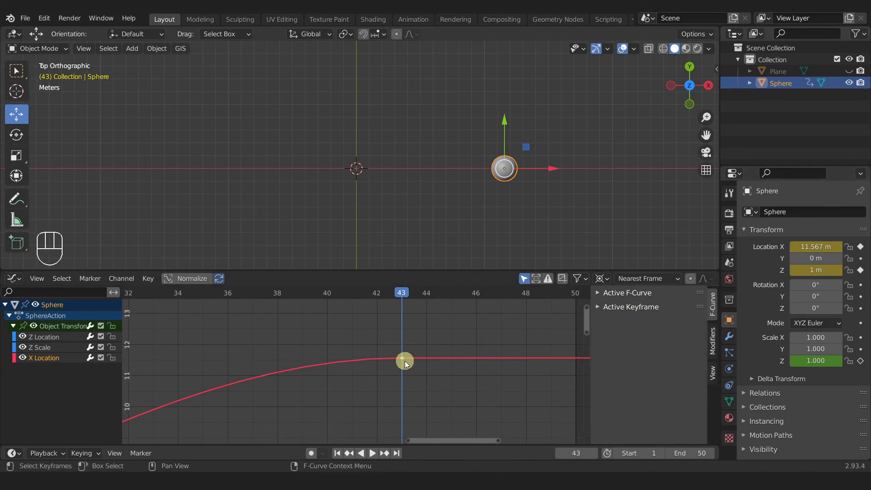
mouse_move(413, 358)
ctrl+middle_down()
mouse_move(451, 378)
mouse_move(414, 388)
mouse_move(360, 384)
mouse_move(436, 346)
mouse_move(409, 370)
ctrl+middle_up()
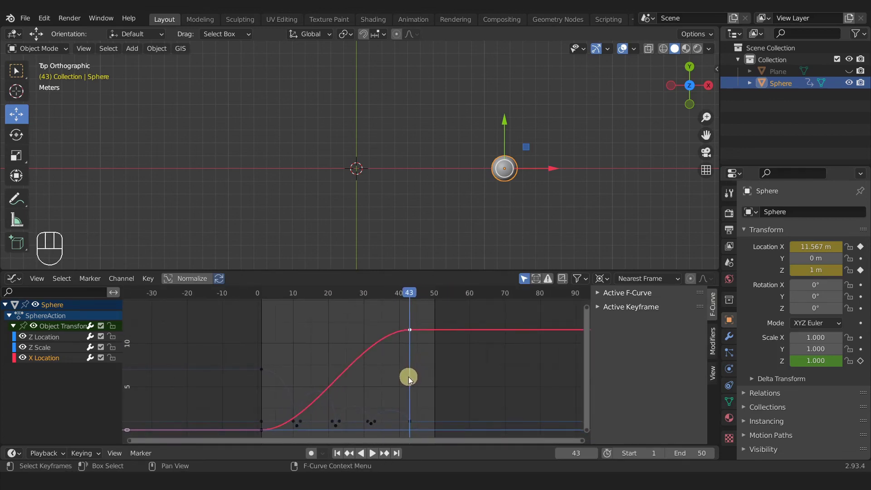
click(408, 377)
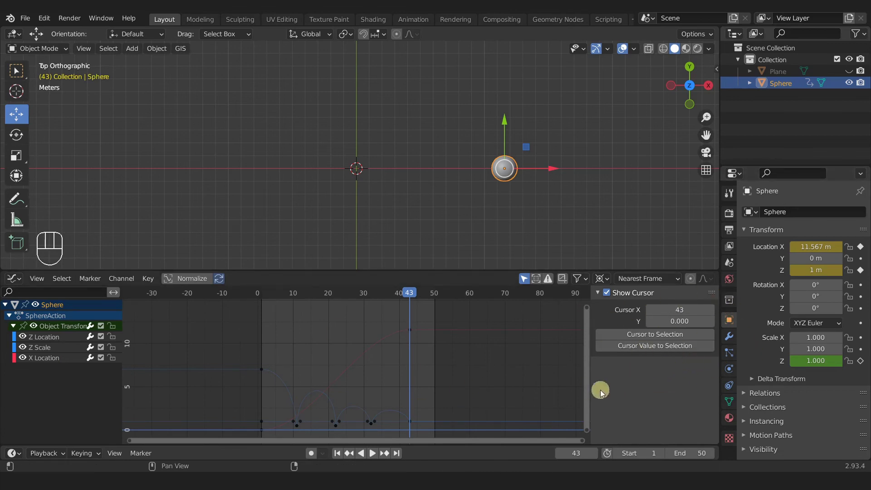
key(a)
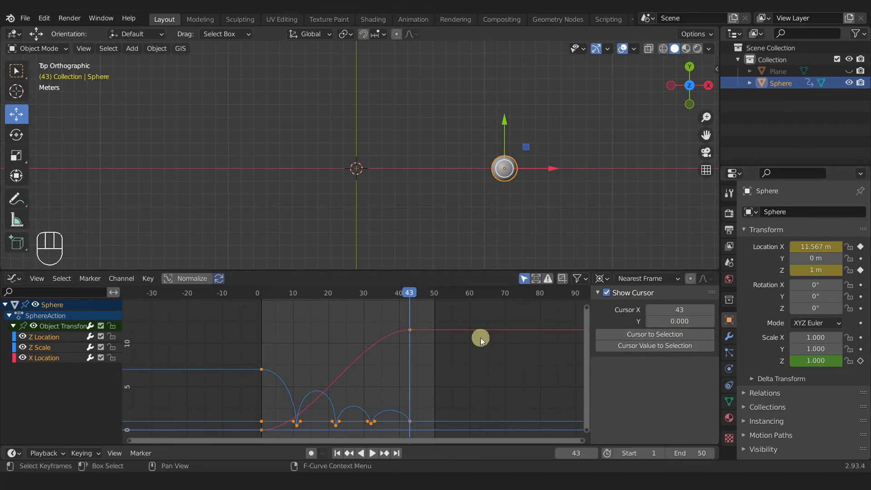
click(410, 330)
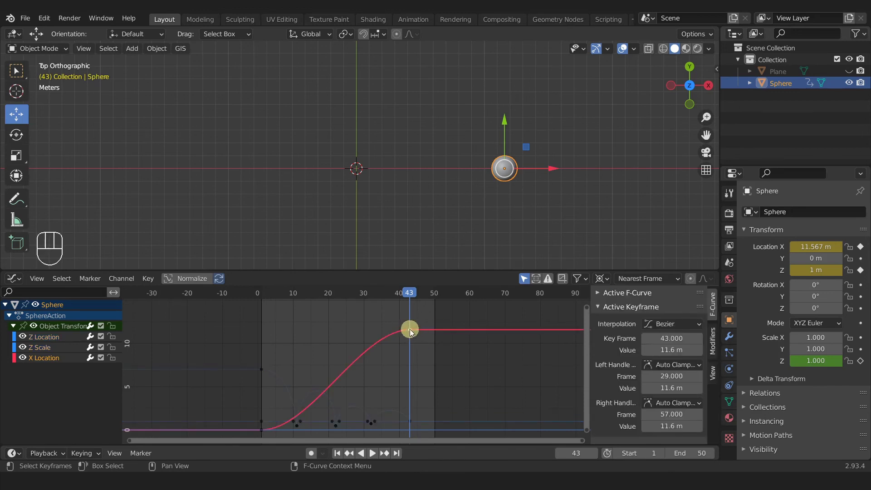
Set the value of the X Location keyframe at frame 43 to 12 m.
scroll(411, 329, up, 3)
middle_drag(416, 326, 404, 366)
scroll(401, 367, up, 2)
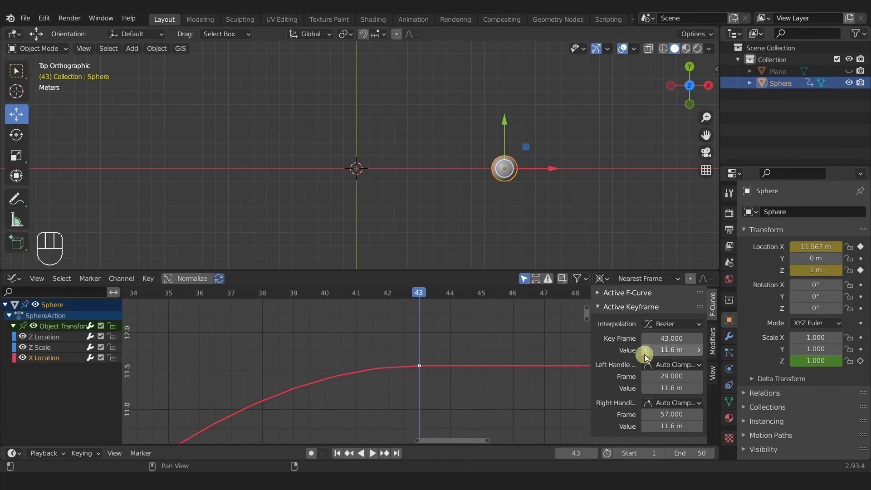
drag(644, 355, 668, 350)
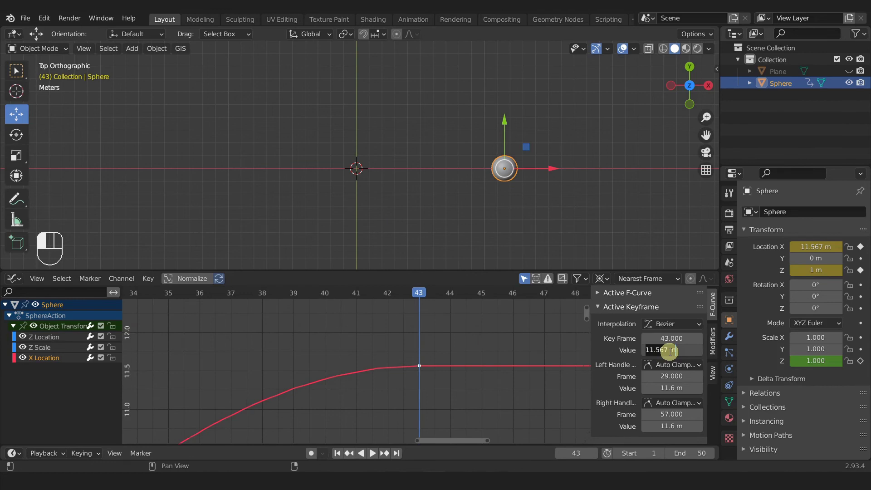
key(Return)
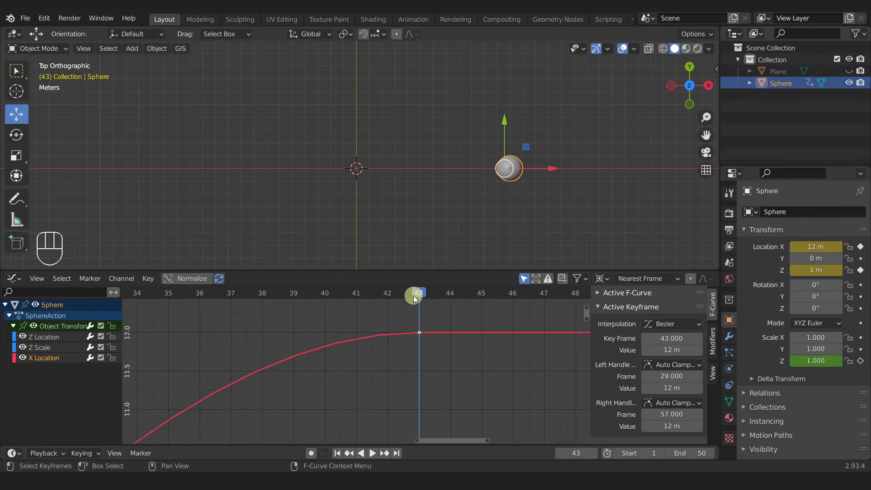
Set the value of the X Location keyframe at frame 43 to -12 m.
mouse_move(665, 338)
mouse_down()
mouse_move(685, 339)
mouse_move(647, 339)
mouse_move(682, 340)
mouse_move(655, 338)
mouse_move(681, 350)
mouse_move(667, 351)
mouse_up()
scroll(448, 356, down, 3)
scroll(448, 356, down, 3)
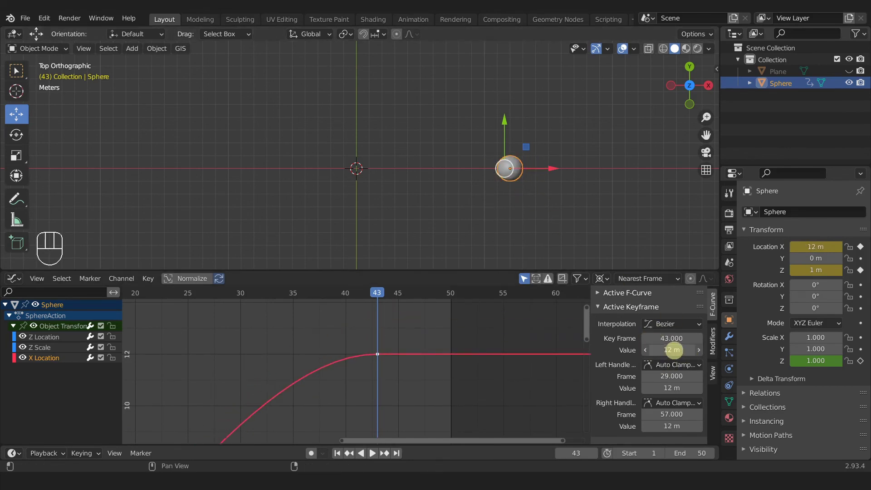
drag(672, 350, 672, 350)
key(Return)
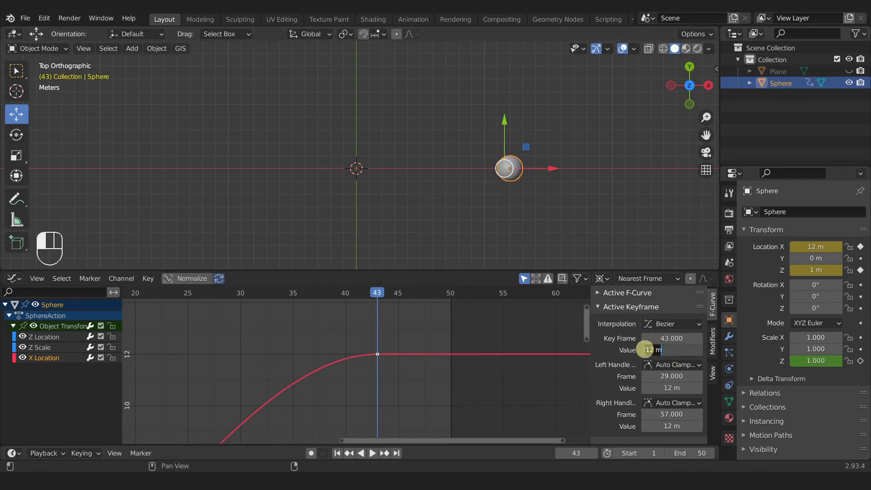
text(-)
key(Return)
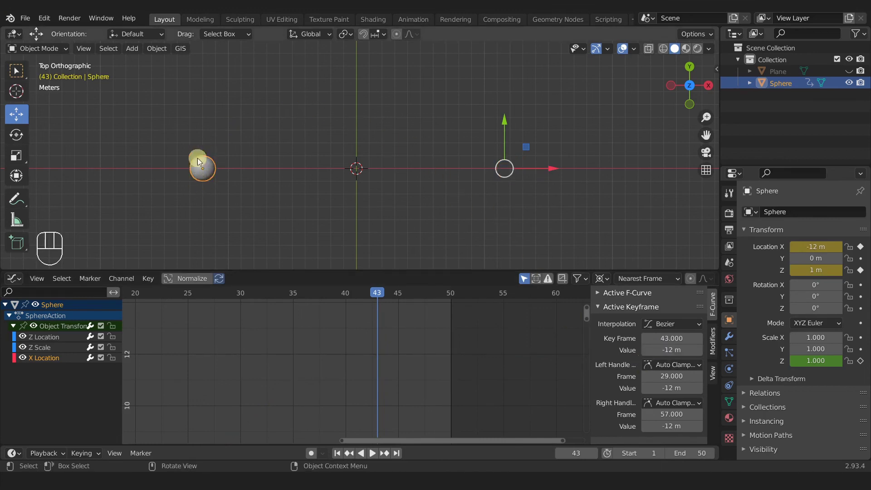
Set the value of the X Location keyframe at frame 43 to 14 m.
click(306, 381)
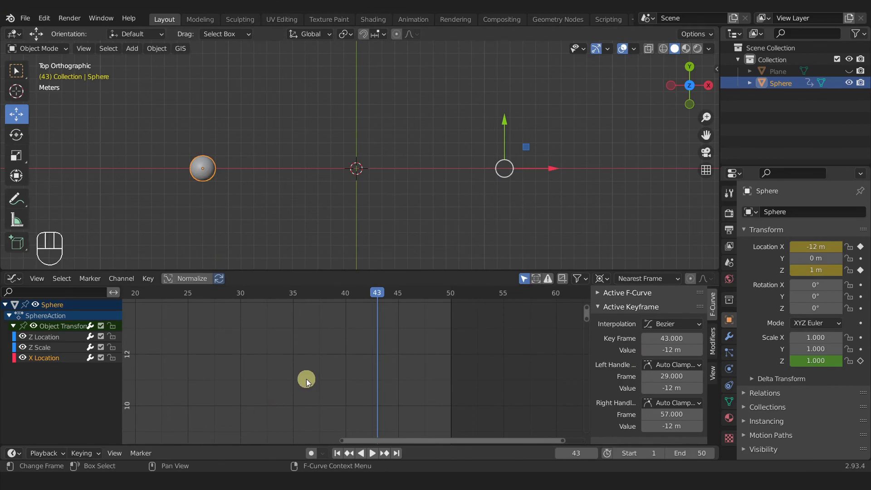
click(664, 350)
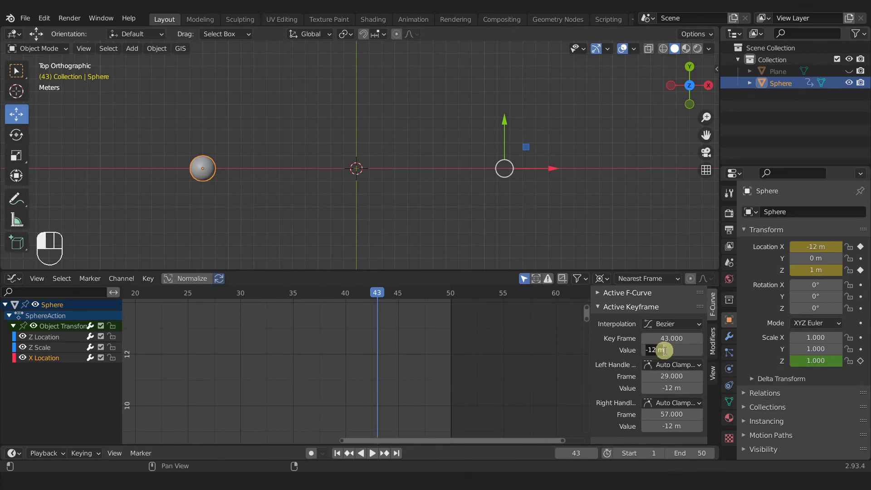
text(14)
key(Return)
Play back the ball's bounce from a perspective side view and stop the playback.
middle_drag(479, 213, 459, 139)
key(space)
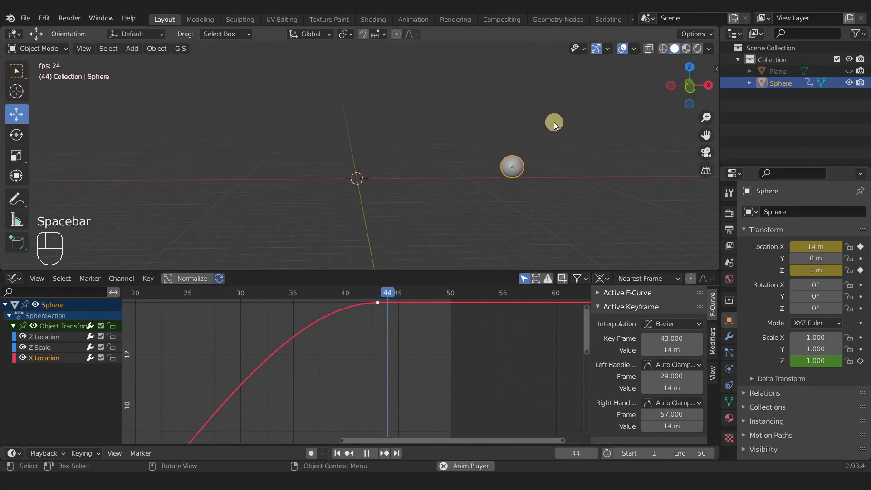
key(space)
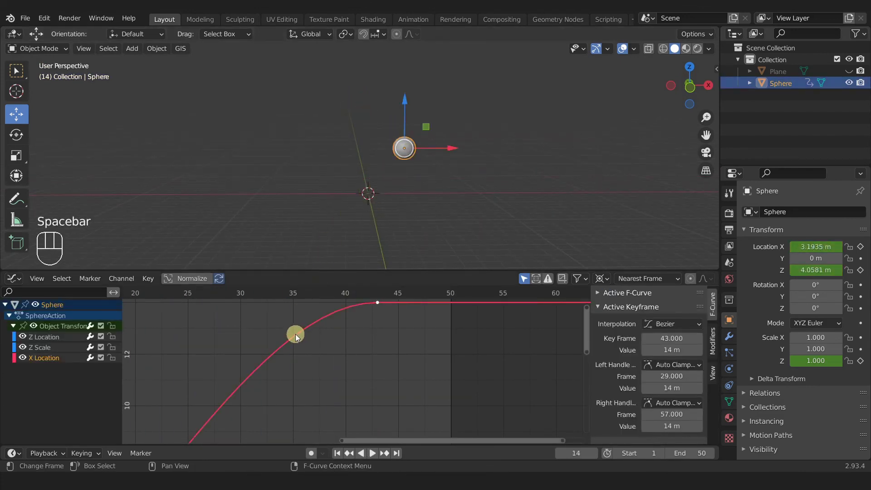
Show the keyframe handles in the graph and hide every curve except X Location.
key(Home)
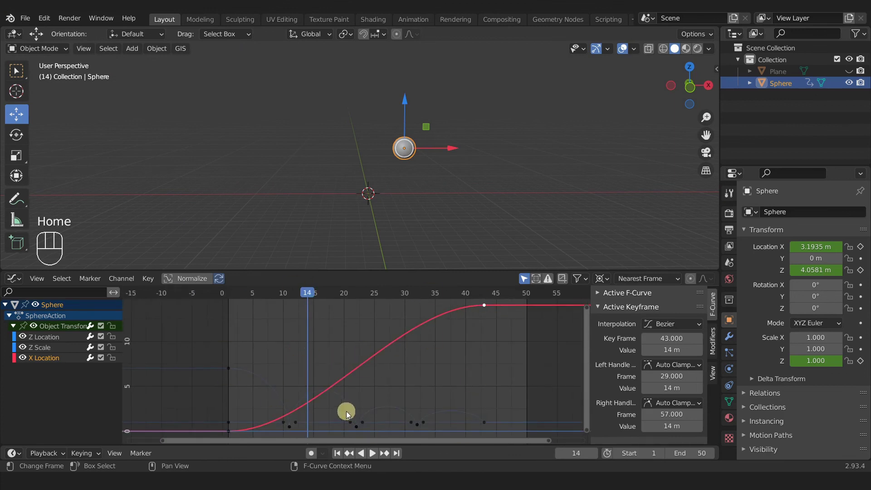
key(ctrl+h)
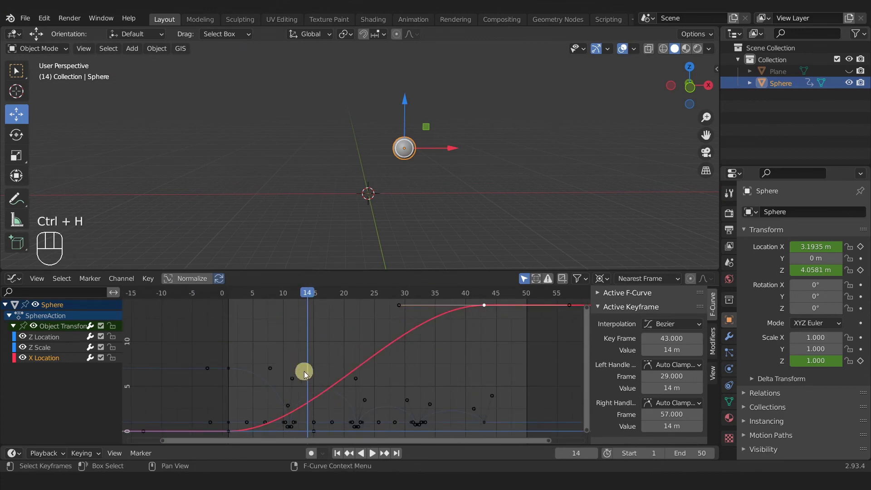
scroll(360, 386, down, 1)
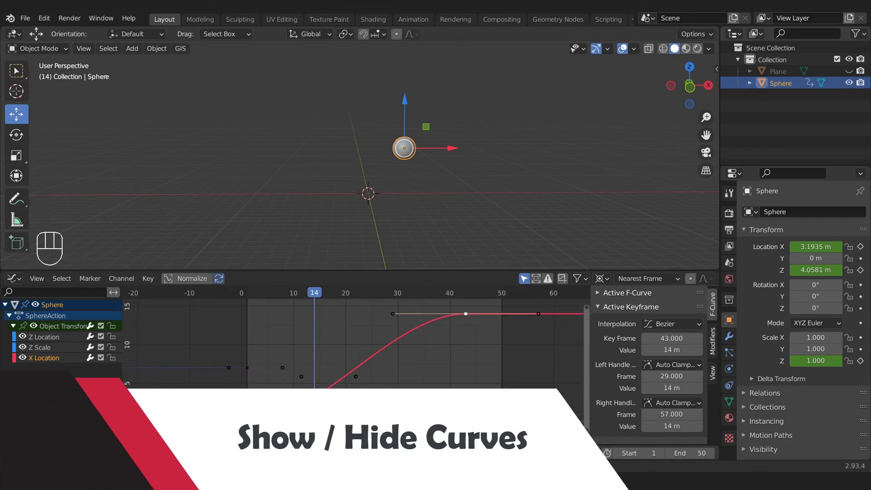
click(295, 384)
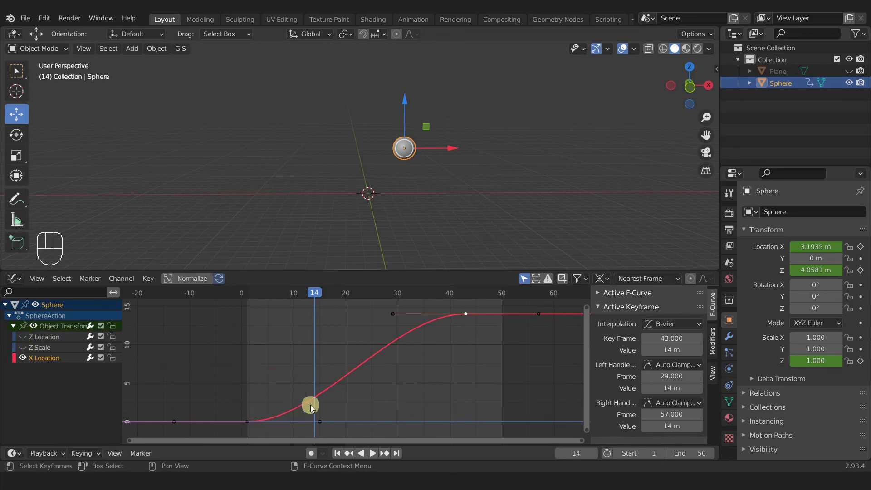
During playback, stretch the frame 43 keyframe's left handle to about frame 11 and the frame 1 keyframe's right handle to about frame 35.
key(space)
drag(393, 312, 298, 309)
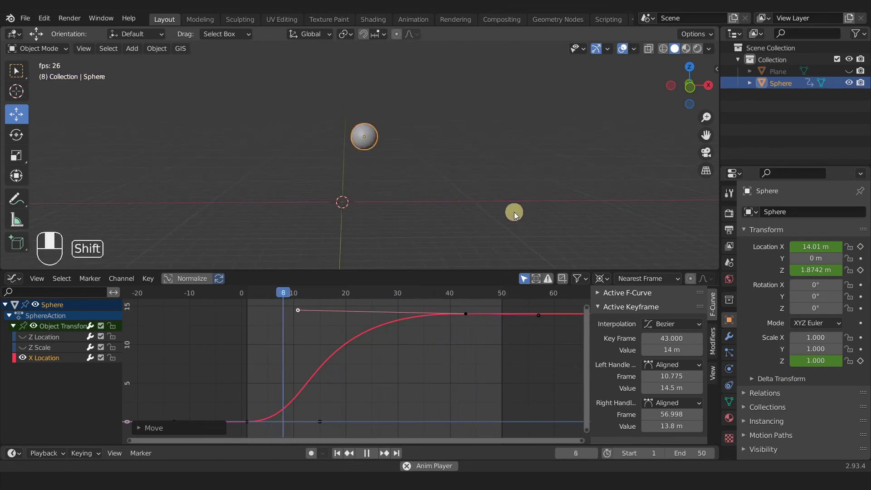
drag(320, 421, 426, 425)
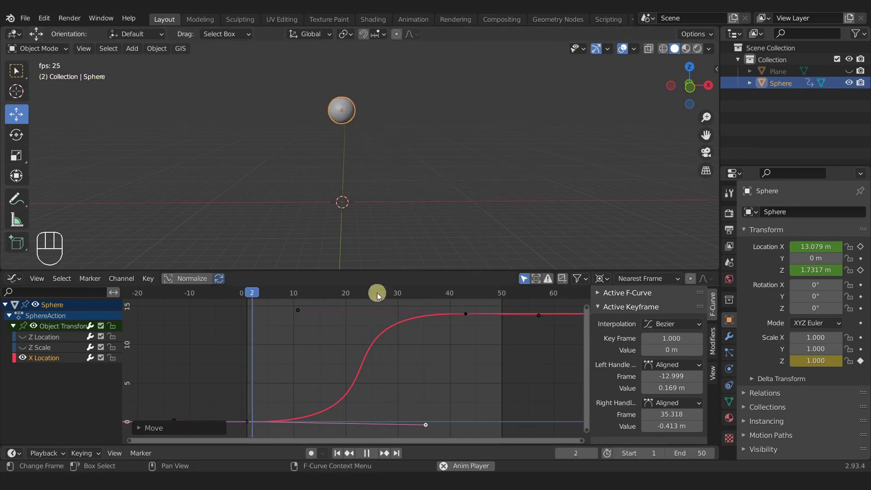
Try steep X Location handles: frame 43's left handle at about frame 41, 4.38 m, and frame 1's right handle at about frame 27, -26 m.
drag(298, 310, 452, 388)
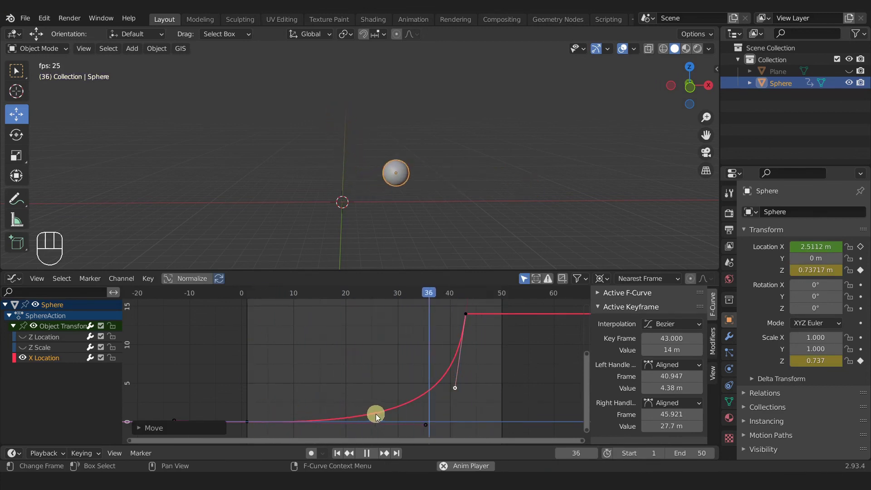
key(ctrl+z)
scroll(356, 345, down, 2)
drag(281, 324, 274, 373)
key(ctrl+z)
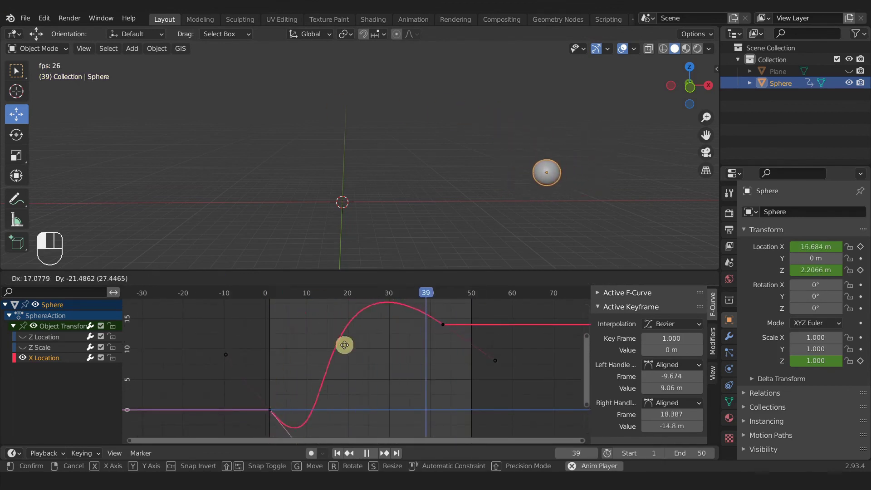
middle_drag(372, 363, 383, 351)
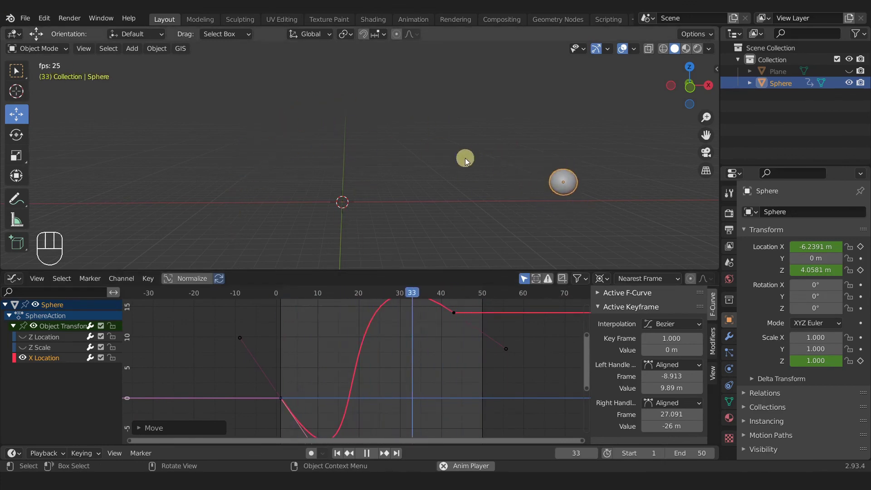
Select all keyframes of the X Location curve and set their handle type to Auto Clamped.
scroll(378, 342, down, 3)
key(a)
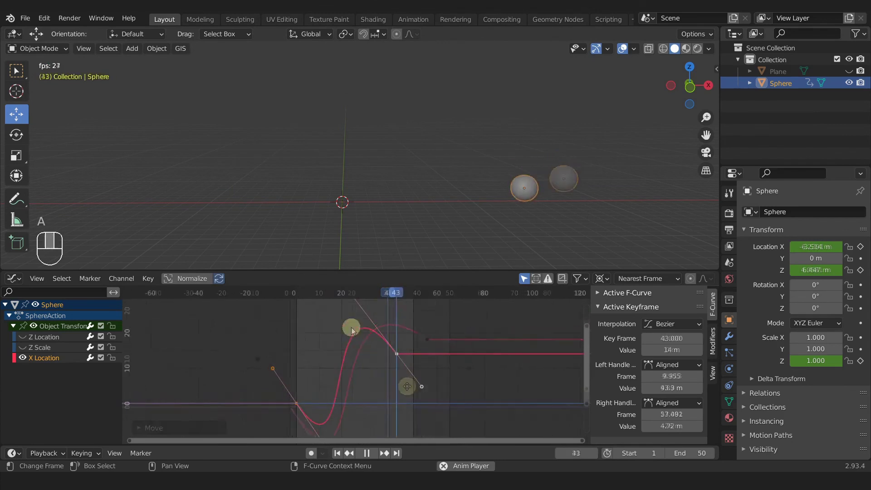
key(v)
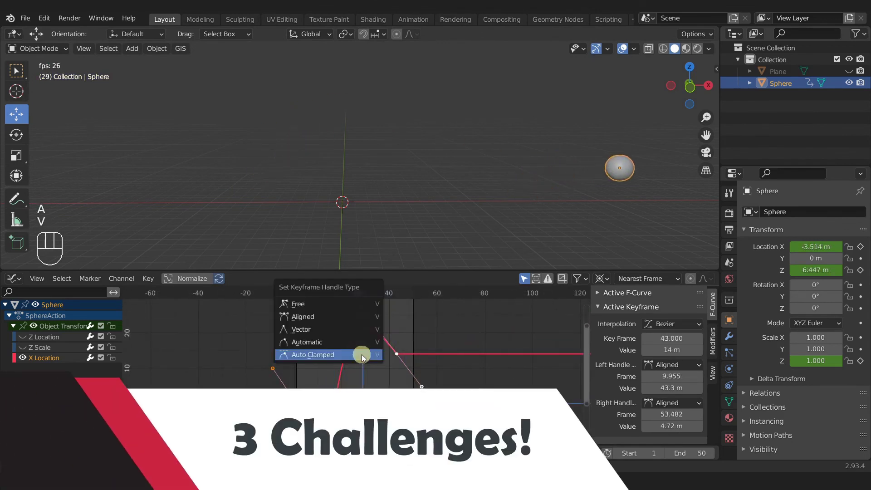
click(339, 356)
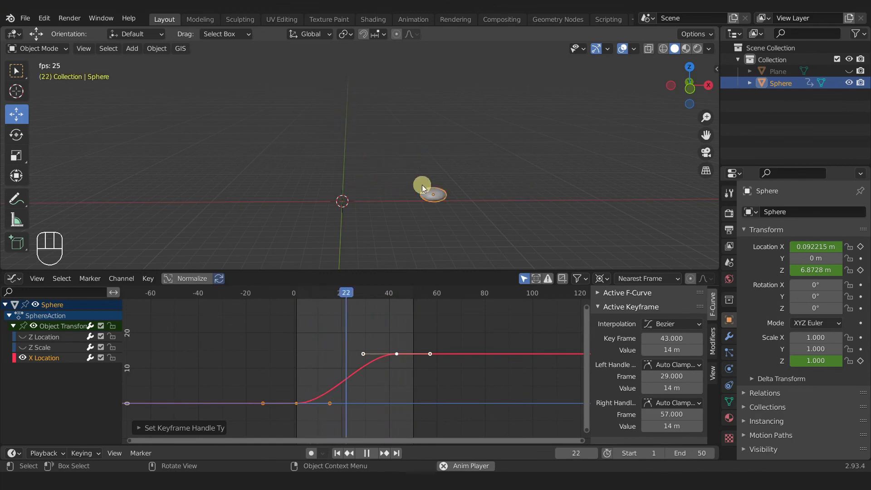
Watch the looping ball animation from several viewing angles and stop the playback.
middle_drag(437, 181, 417, 189)
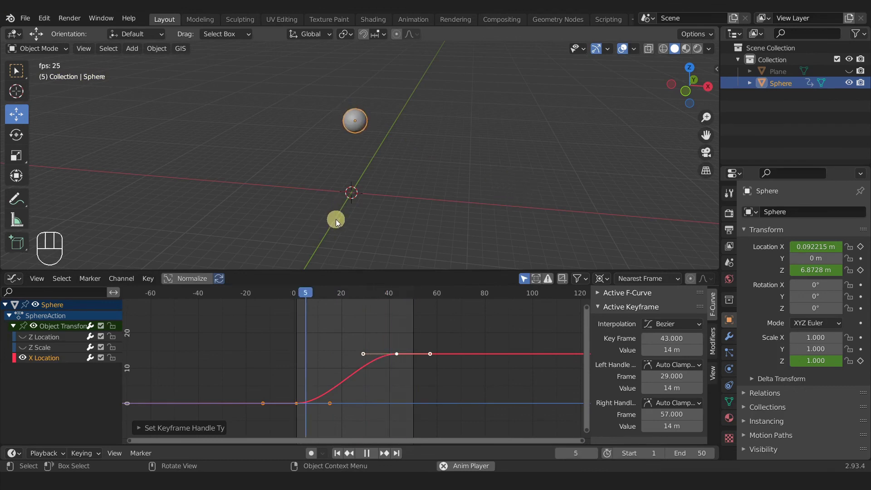
shift+middle_drag(374, 148, 344, 186)
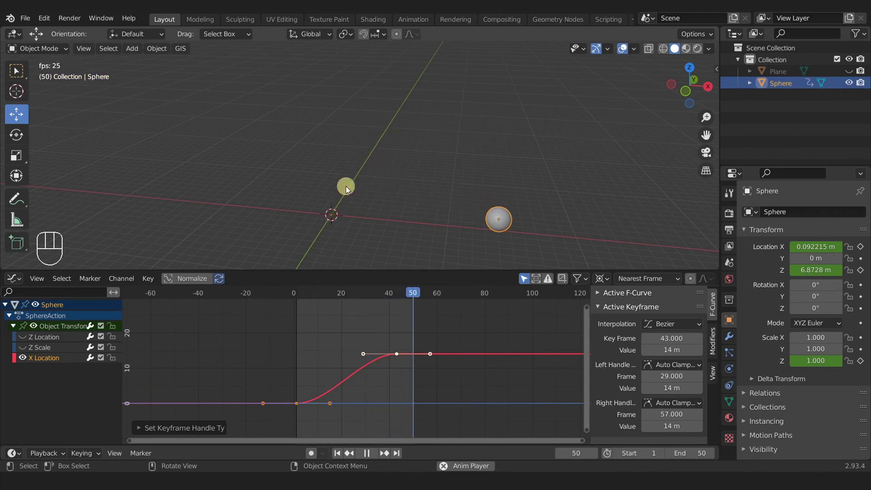
shift+middle_drag(372, 147, 391, 119)
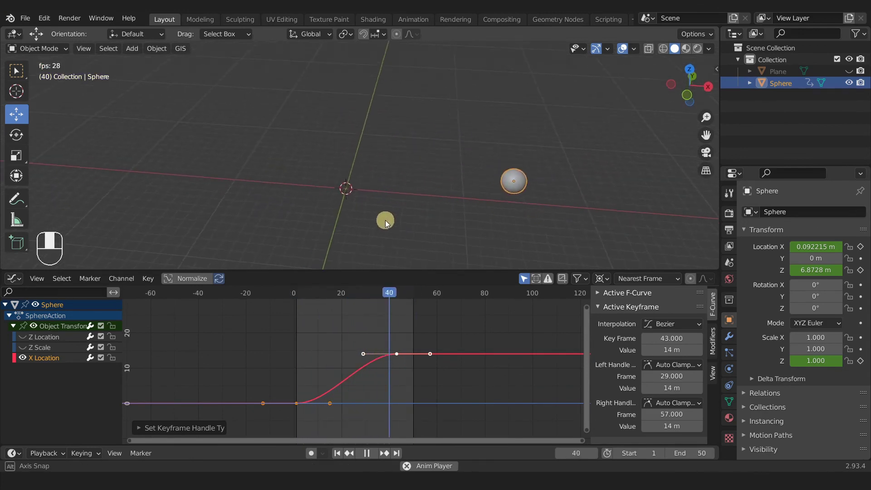
middle_drag(385, 220, 360, 186)
key(space)
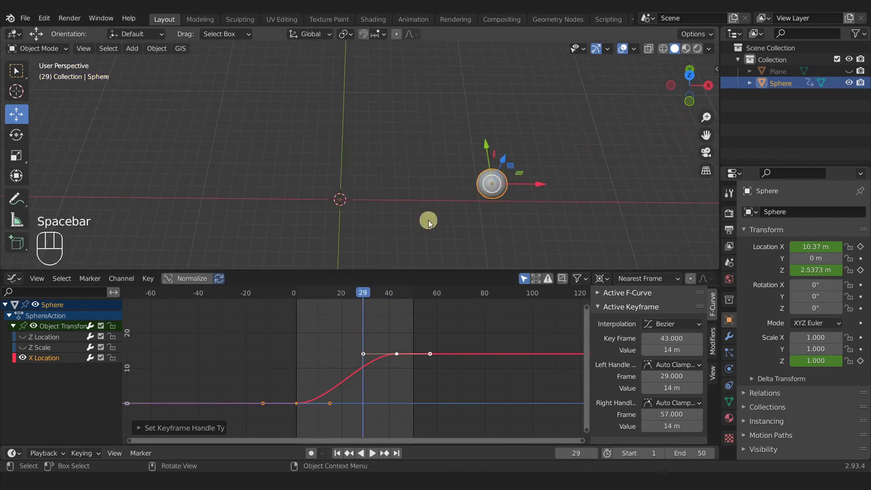
Return to frame 1 and move the ball along the X axis to about -5.7 m.
click(338, 453)
middle_drag(399, 203, 379, 219)
key(g)
key(x)
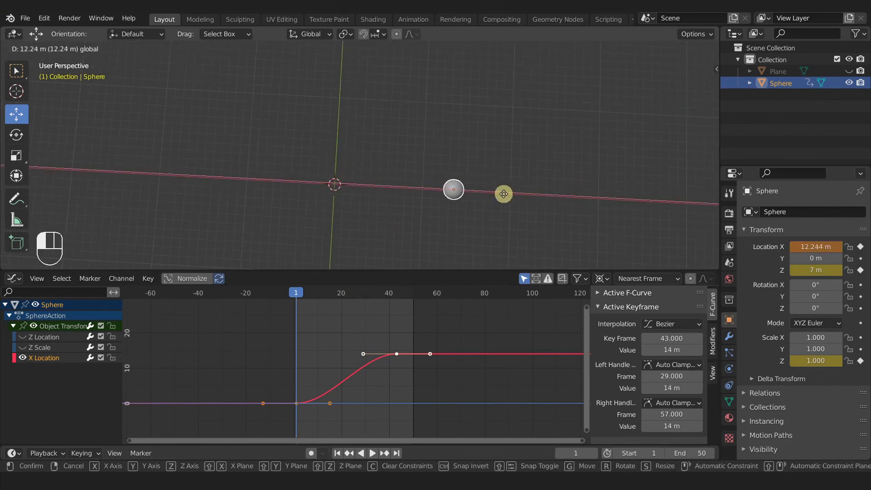
click(334, 190)
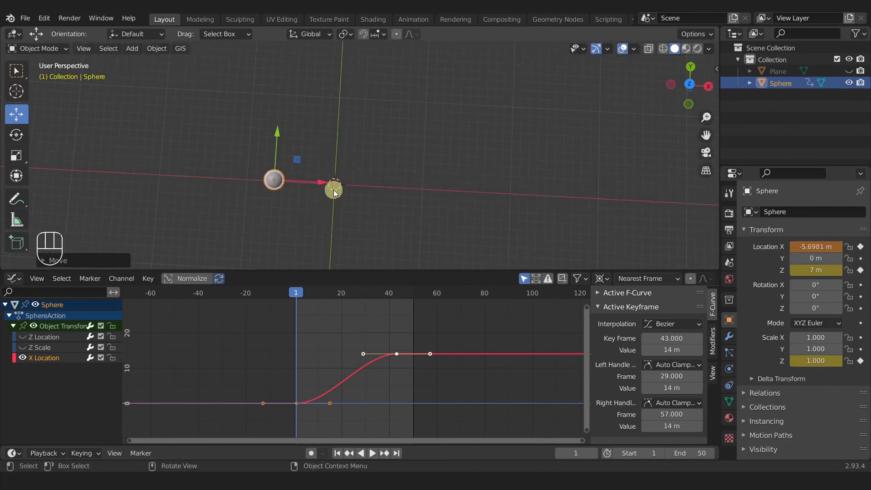
Move the ball along the Y axis to about 0.12 m and along the X axis back to about 0.21 m.
drag(287, 140, 283, 56)
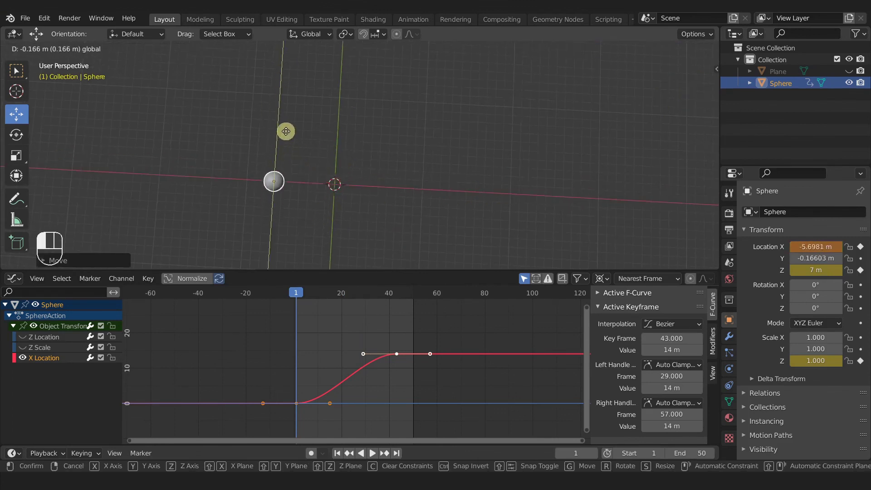
drag(289, 128, 326, 180)
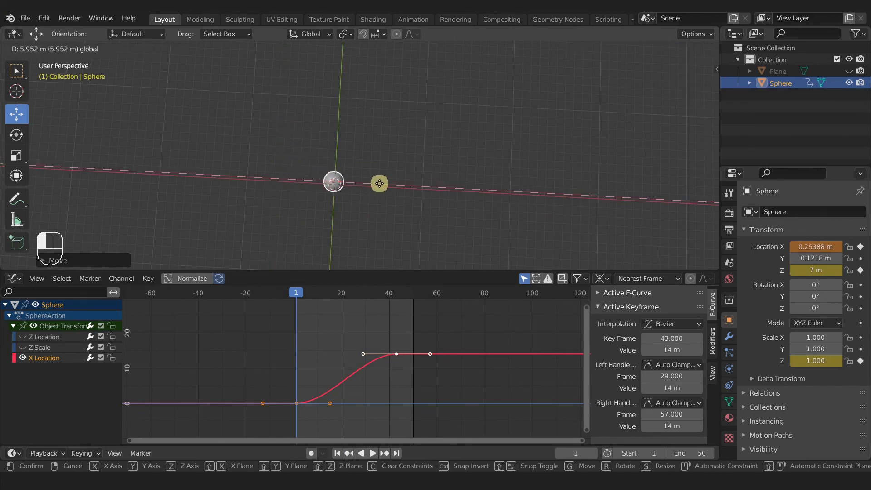
drag(380, 183, 367, 185)
key(g)
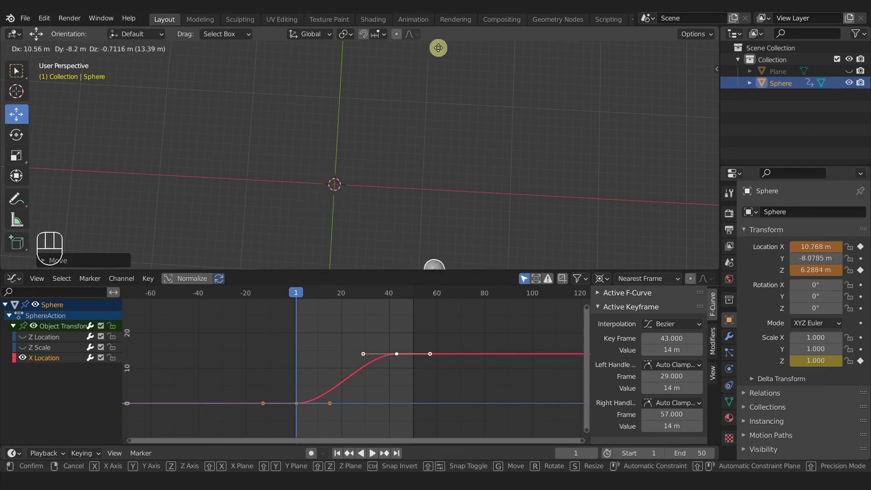
right_click(335, 200)
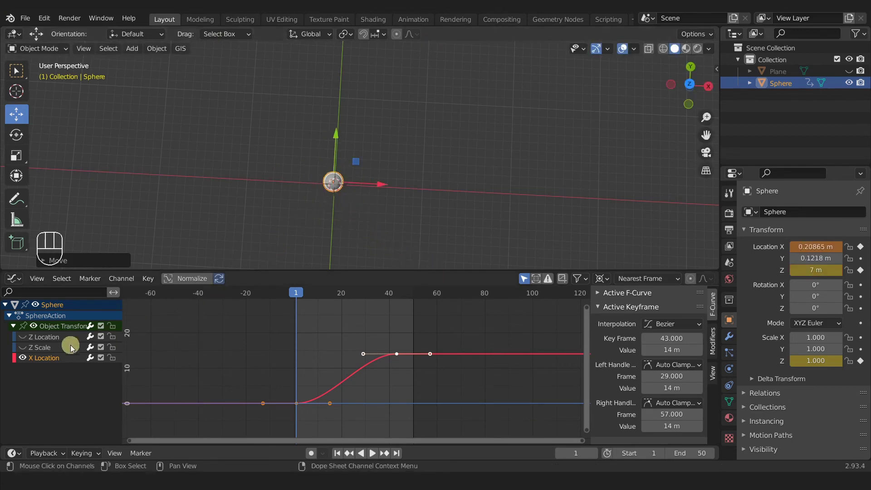
middle_drag(356, 195, 308, 146)
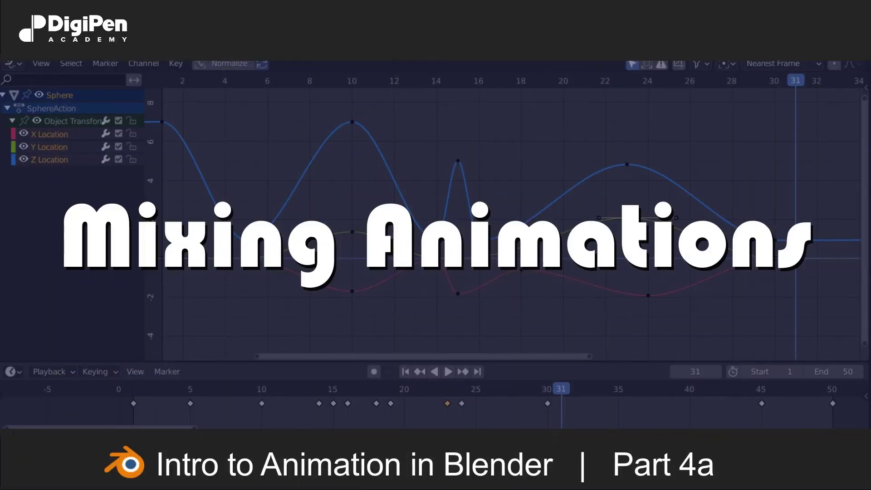